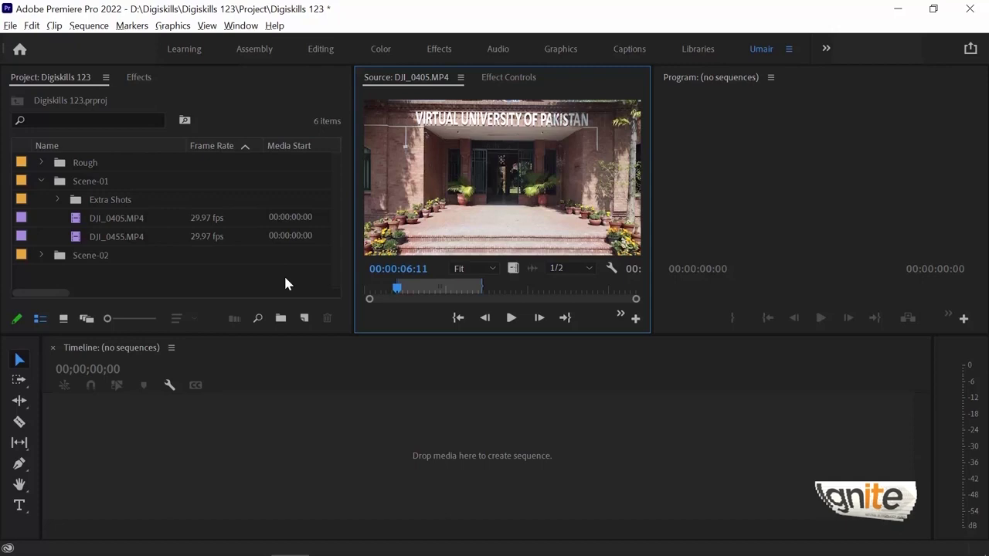
Examine the DV - PAL Standard 32kHz preset and its settings for a new sequence, without creating the sequence
left_click(305, 318)
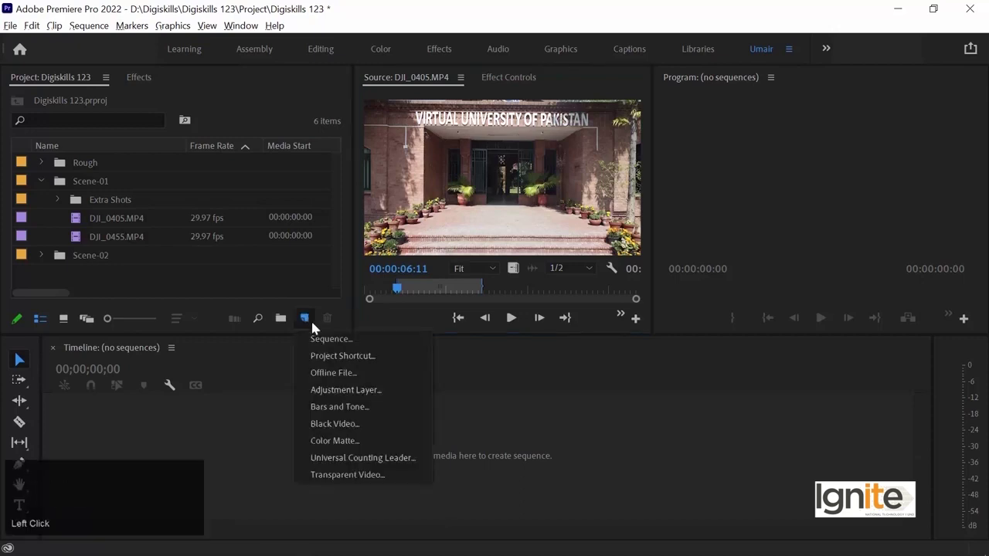
left_click(359, 346)
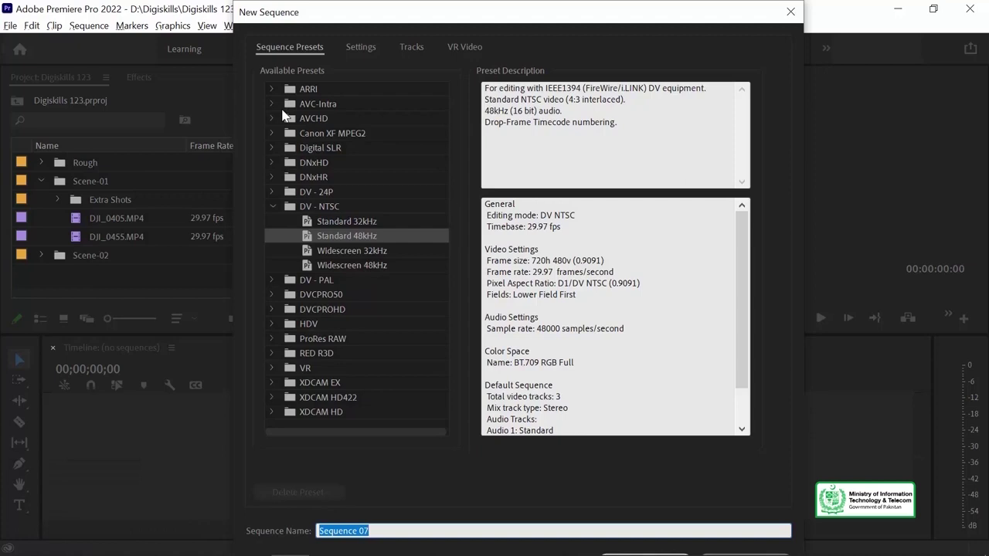
left_click(275, 206)
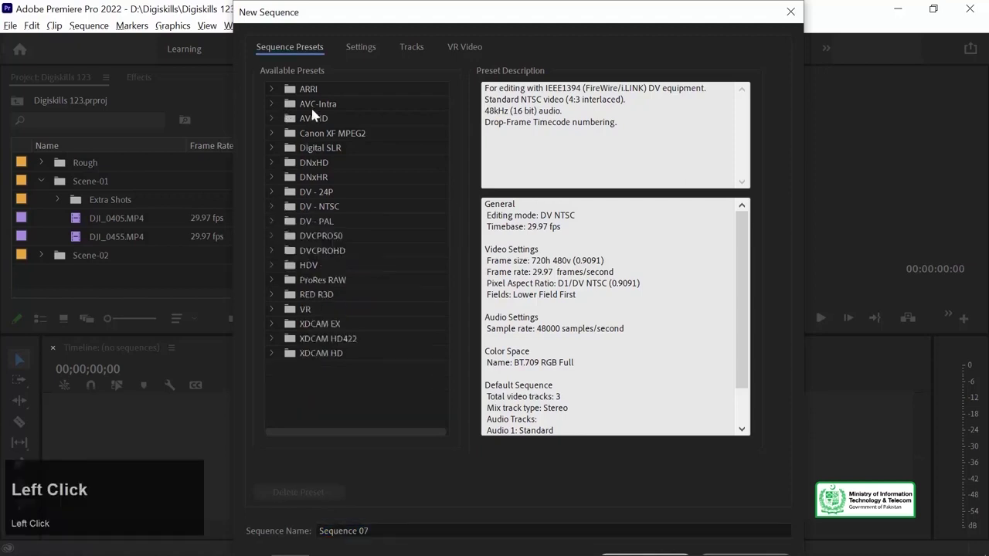
left_click(273, 221)
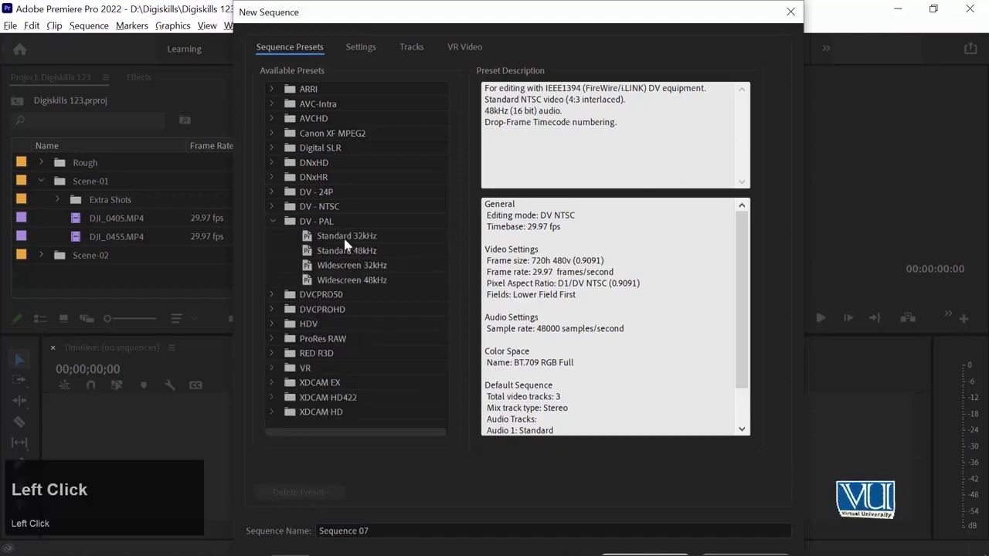
left_click(346, 247)
left_click(354, 237)
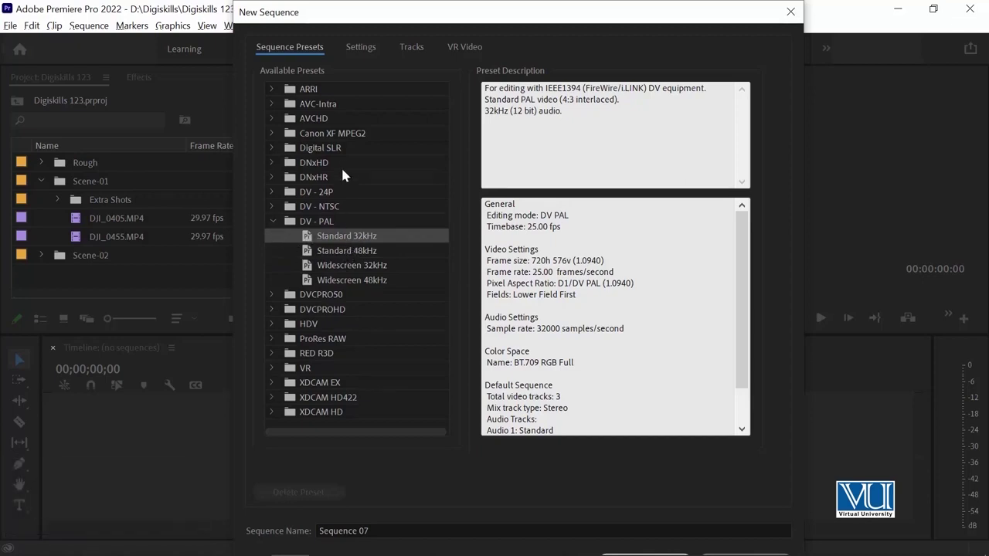
left_click(358, 48)
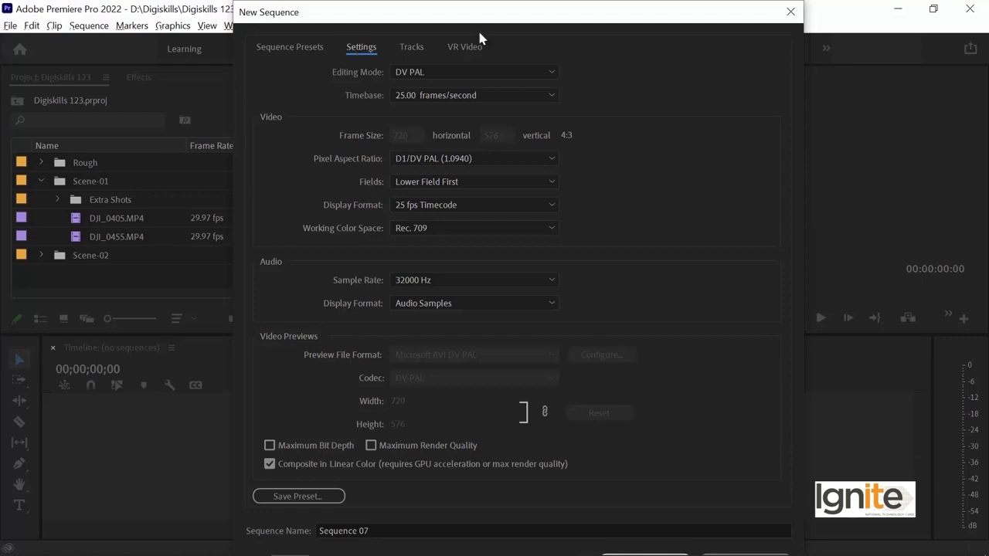
left_click(794, 12)
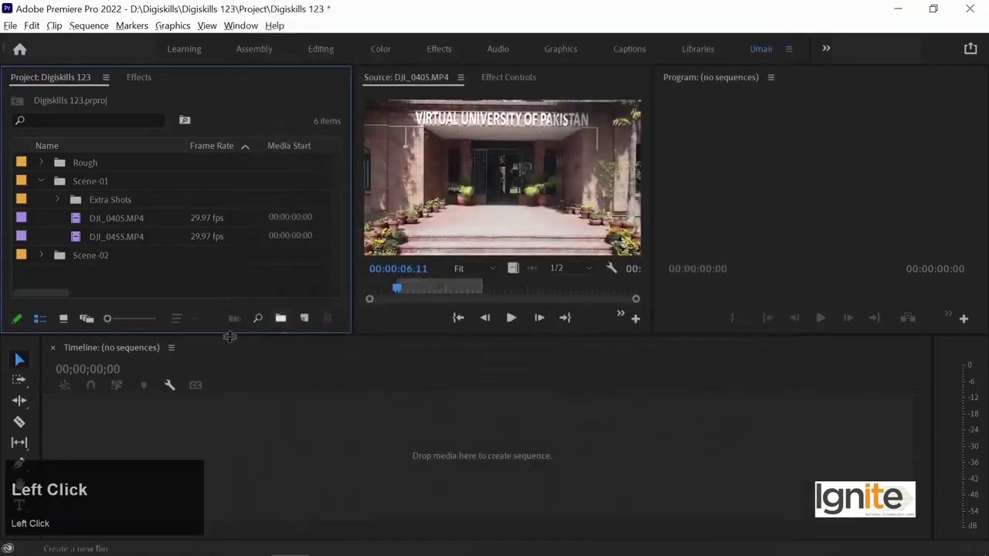
Compare the frame rates and video resolutions of the clips in the Scene-02 bin using the enlarged project list
left_click(97, 258)
scroll(239, 236, "down", 2)
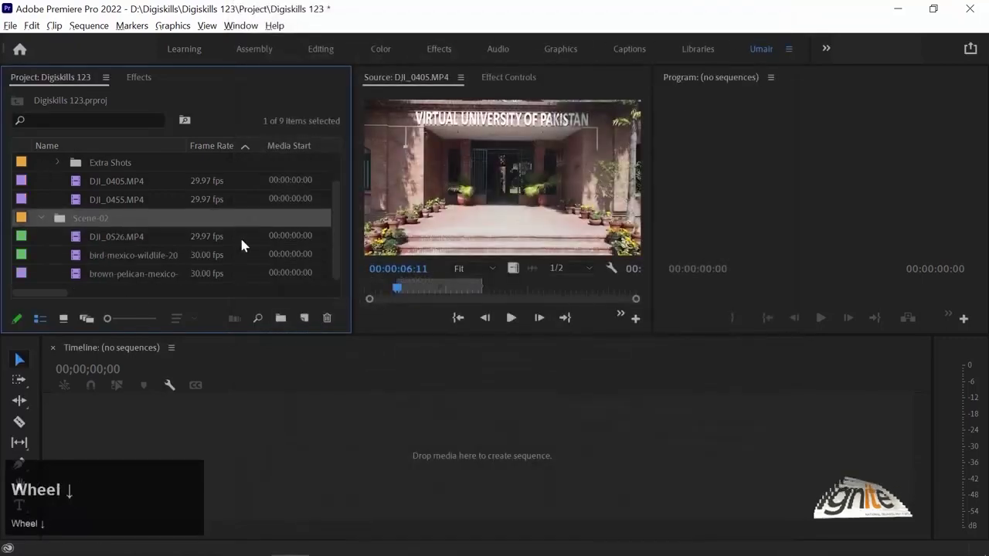
key("grave")
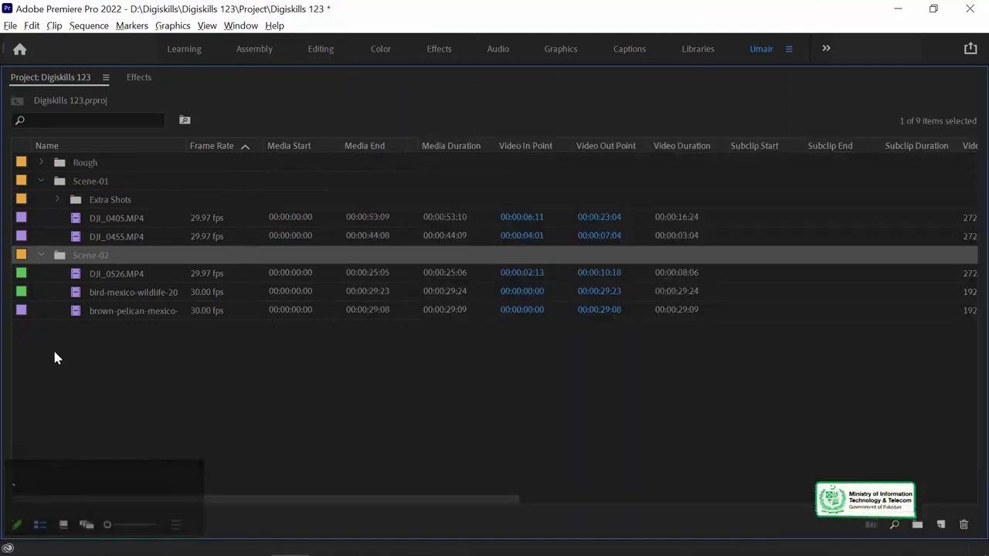
left_click(120, 274)
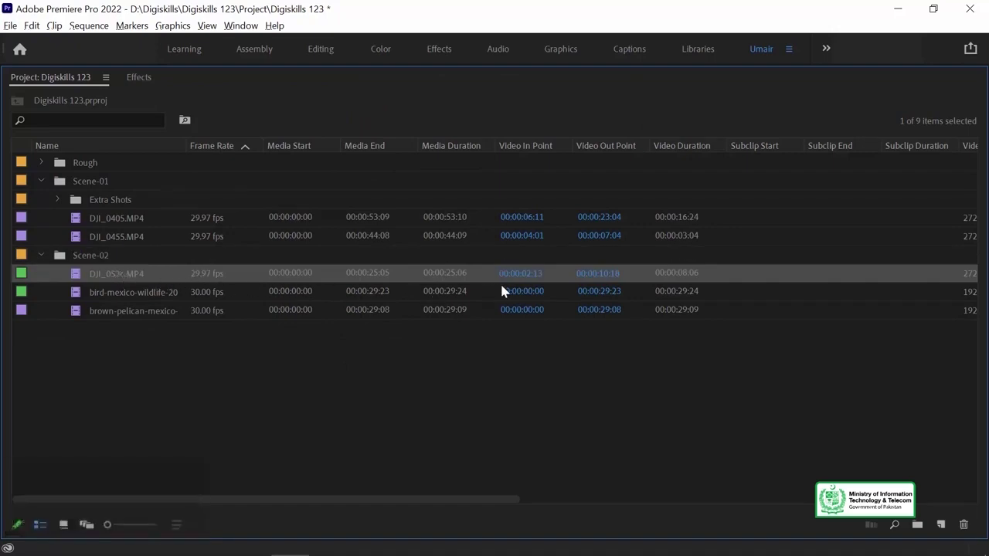
left_click_drag(459, 498, 634, 499)
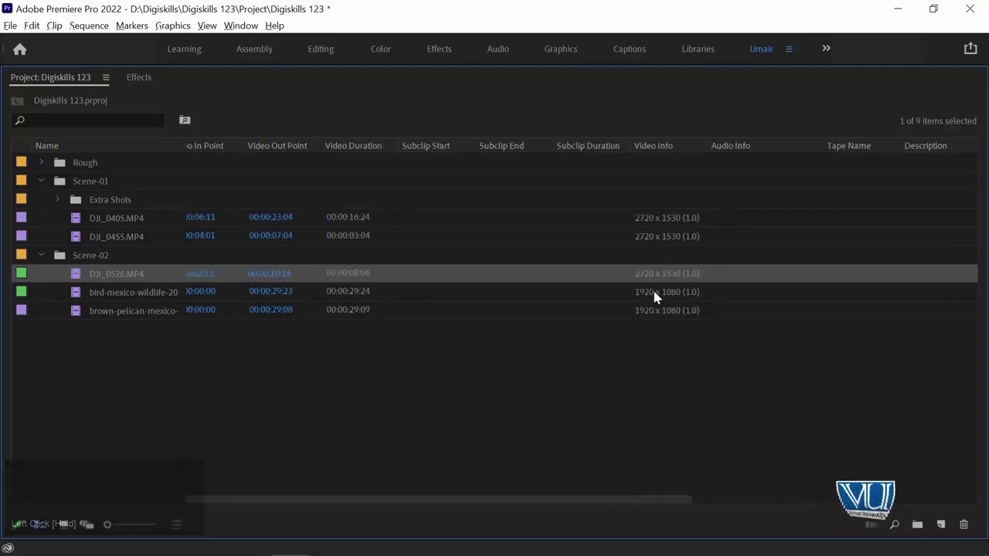
left_click(652, 289)
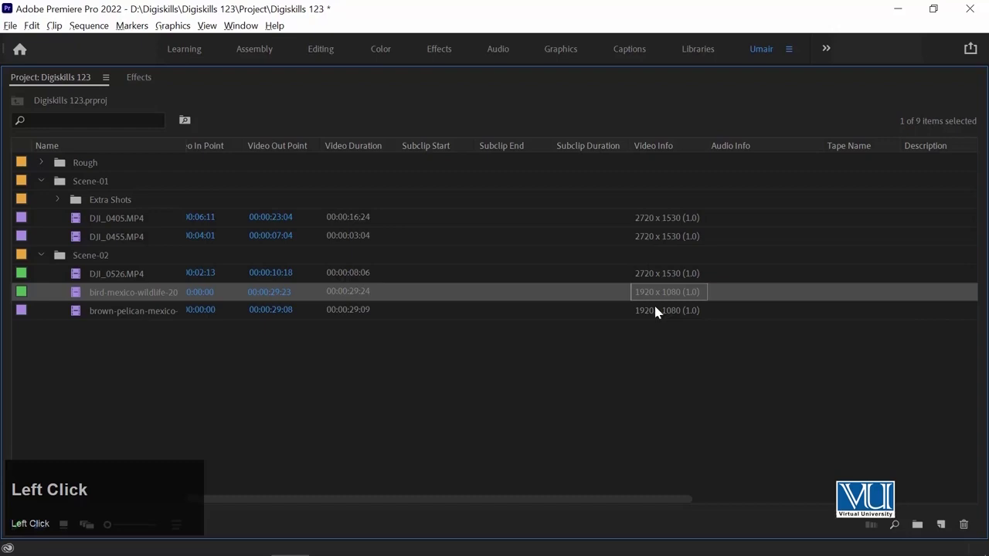
left_click(652, 274)
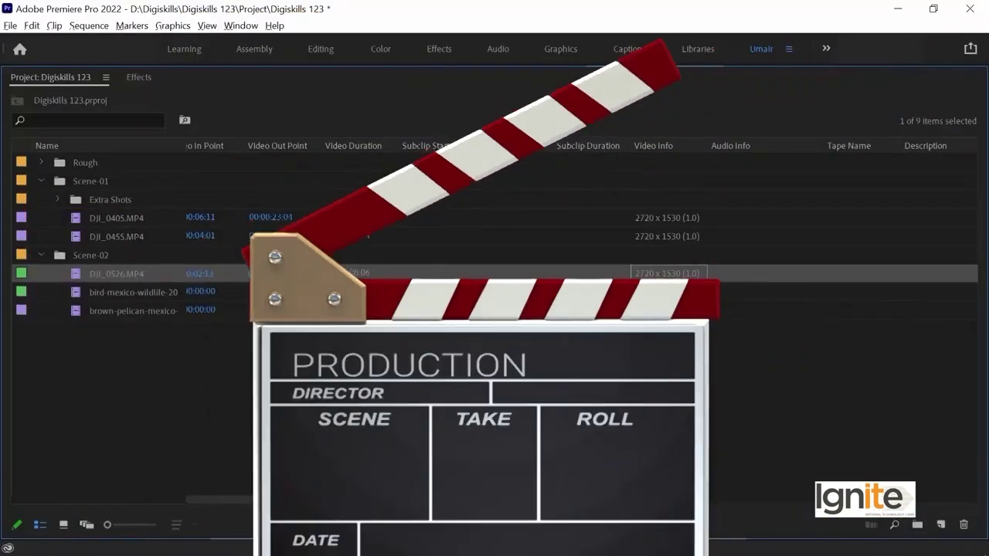
left_click_drag(197, 505, 8, 505)
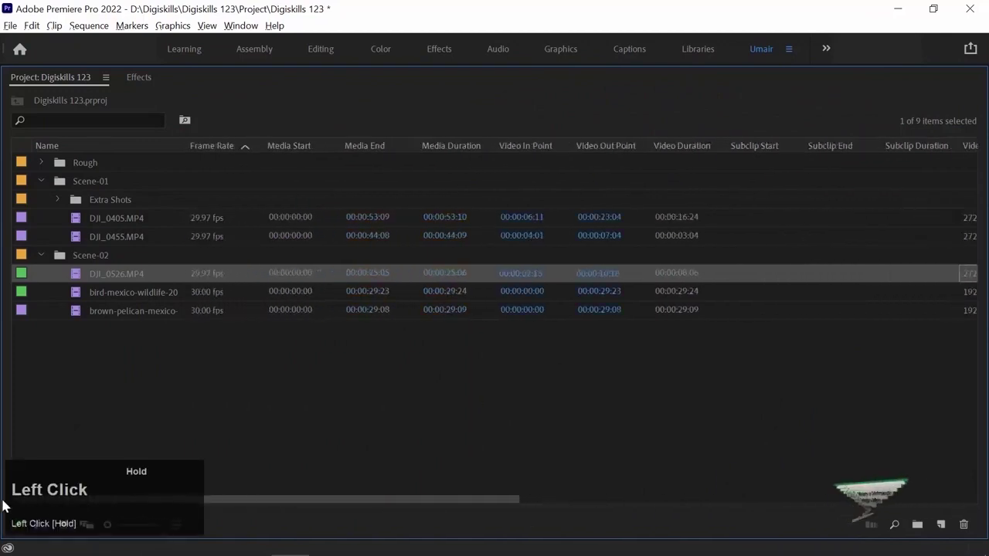
left_click(127, 296)
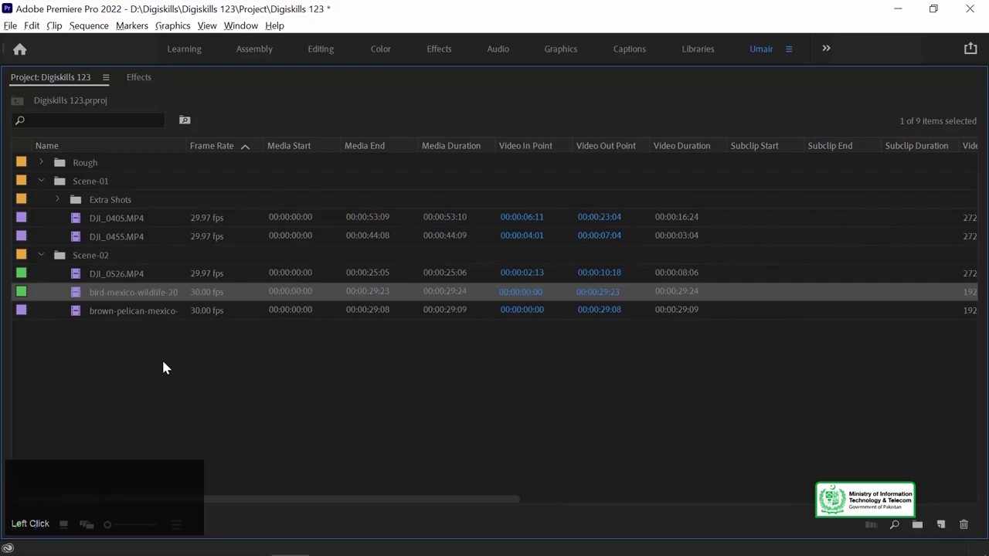
key("grave")
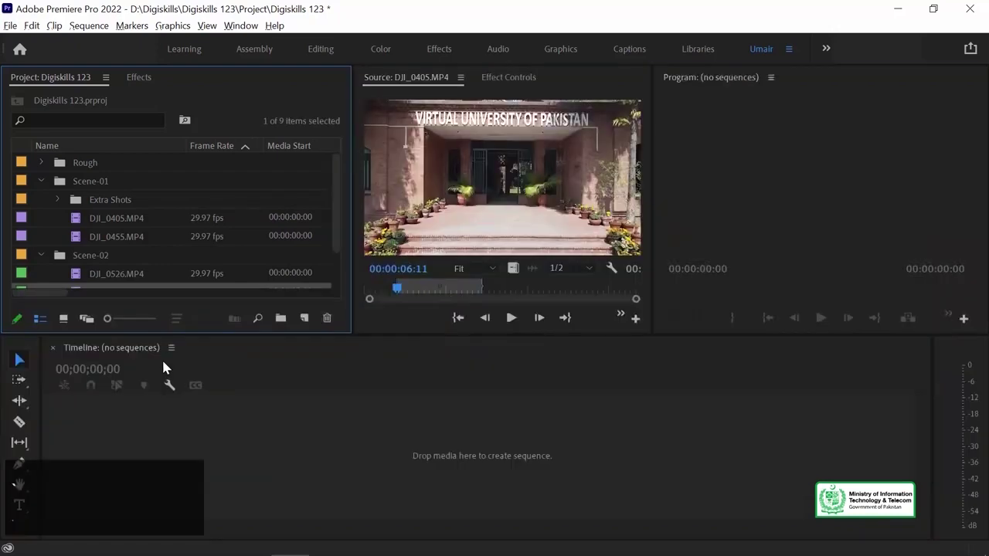
Create a sequence matching the bird-mexico-wildlife clip by placing that clip in the empty timeline
left_click_drag(336, 203, 336, 236)
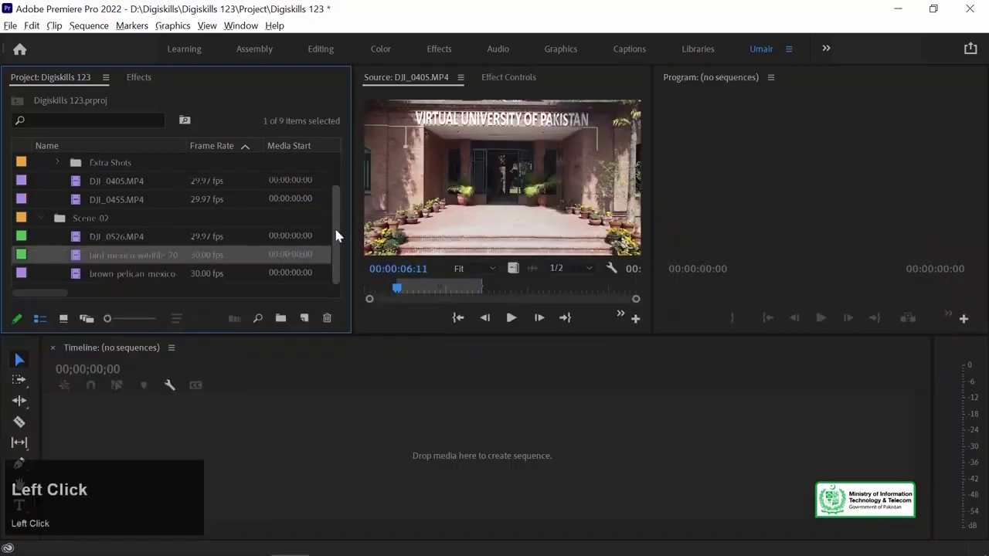
left_click_drag(78, 259, 447, 454)
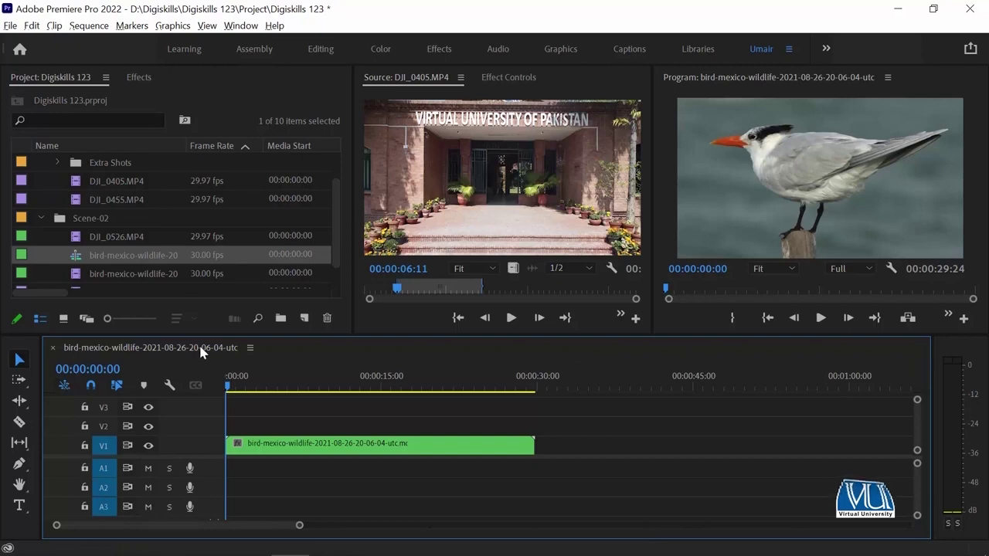
left_click(300, 442)
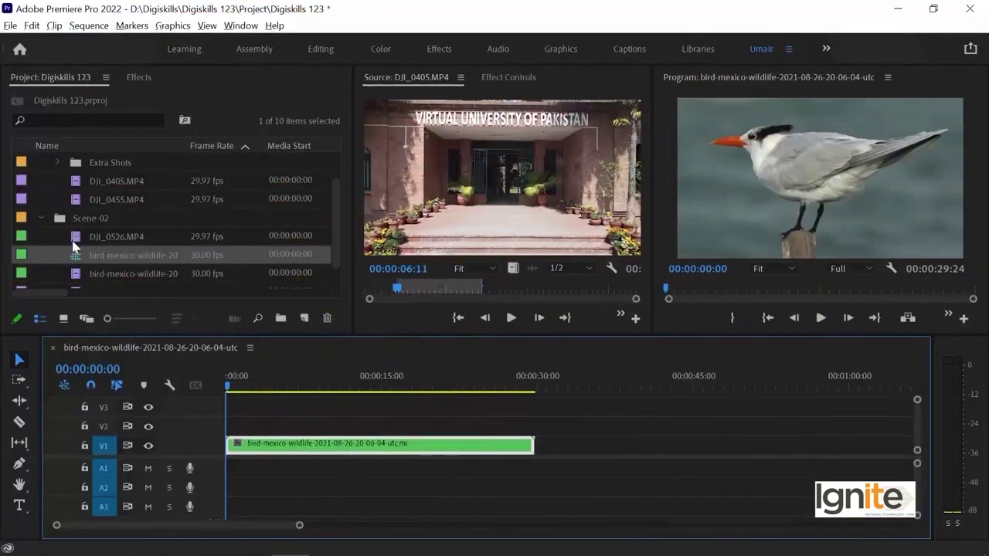
Rename the new bird-mexico-wildlife sequence as Scene-01
left_click(128, 255)
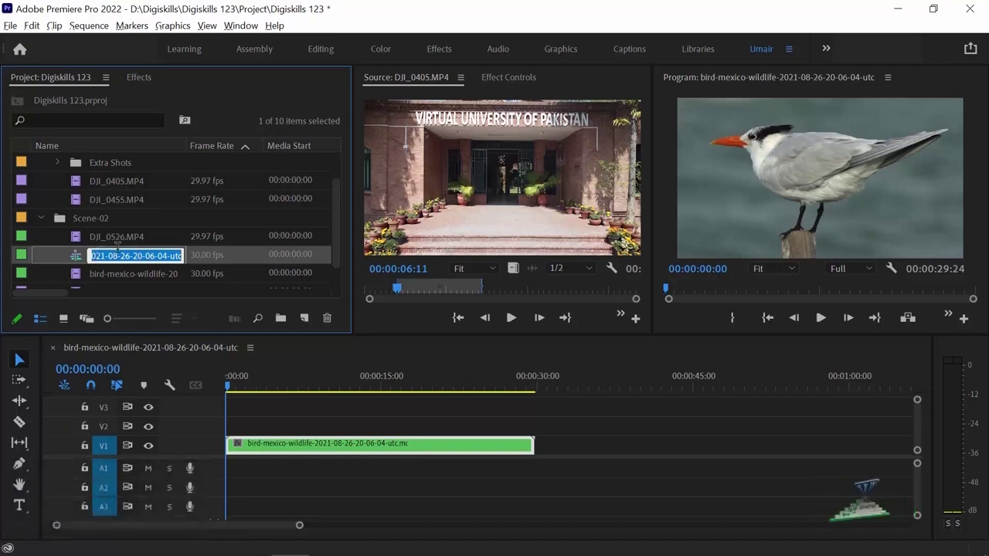
type("Scene")
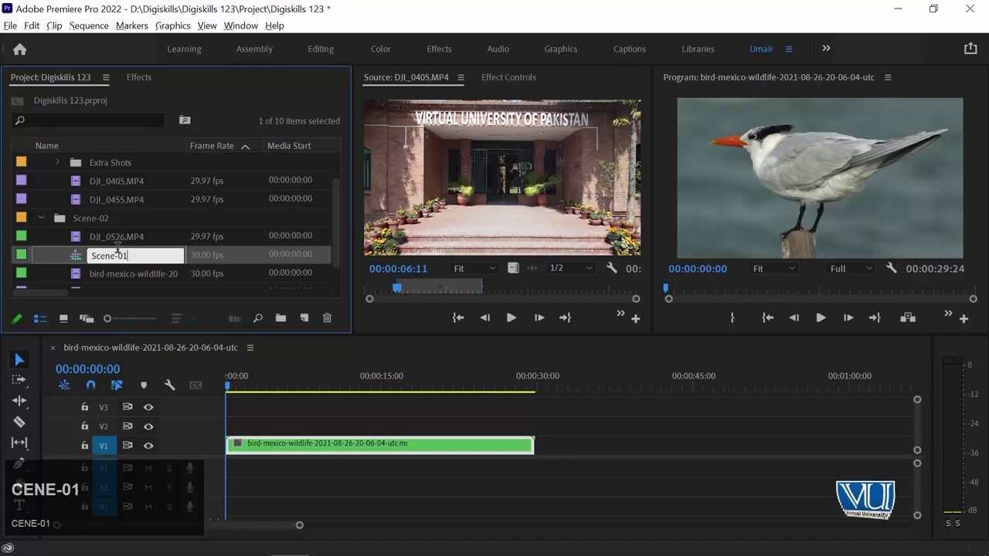
type("-01")
key("Return")
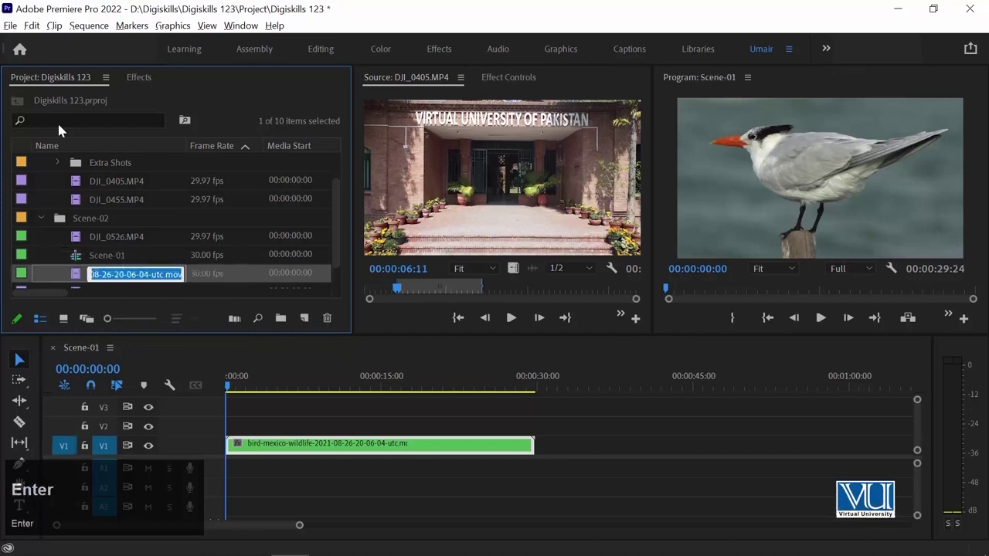
left_click(113, 259)
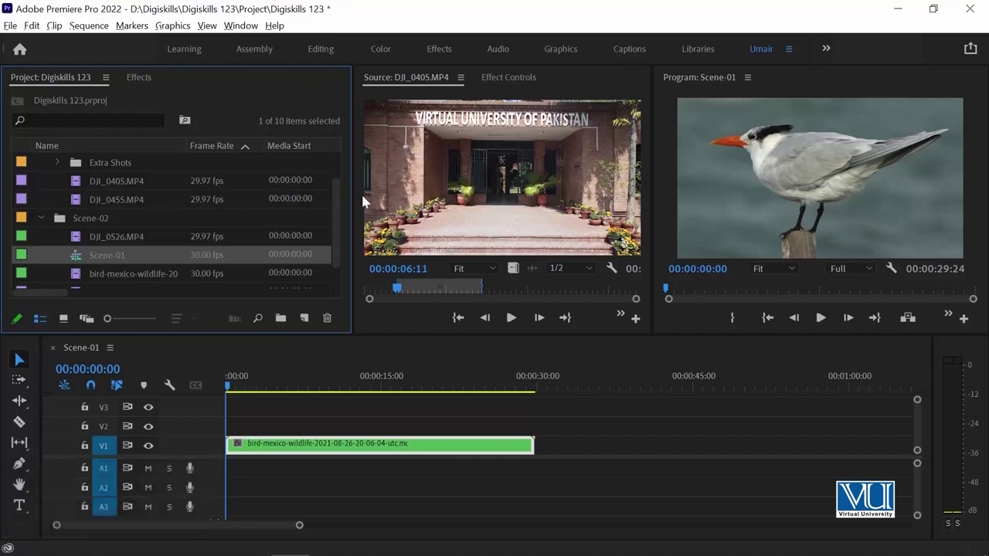
Move the Scene-01 sequence from the Scene-02 bin into the Scene-01 bin
left_click_drag(334, 189, 317, 208)
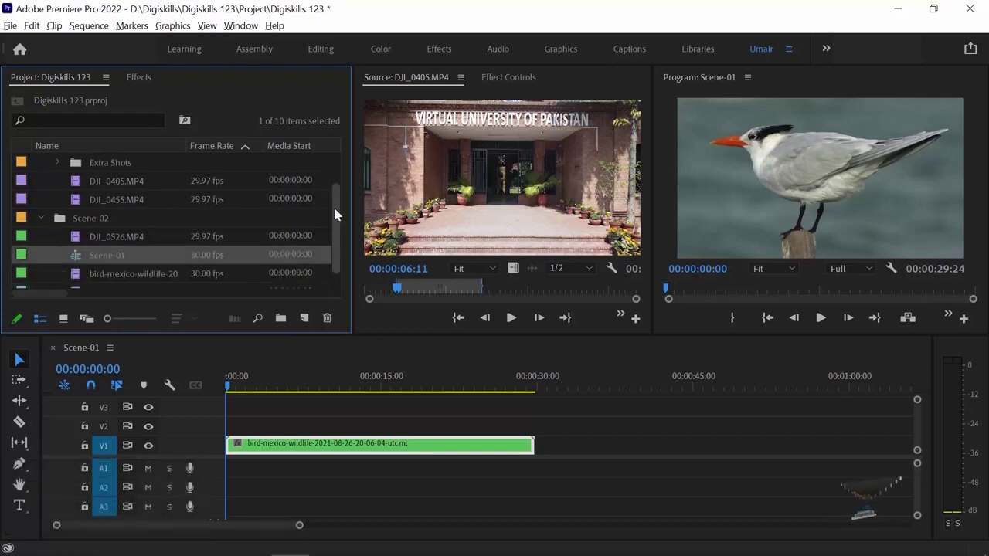
left_click_drag(77, 261, 63, 182)
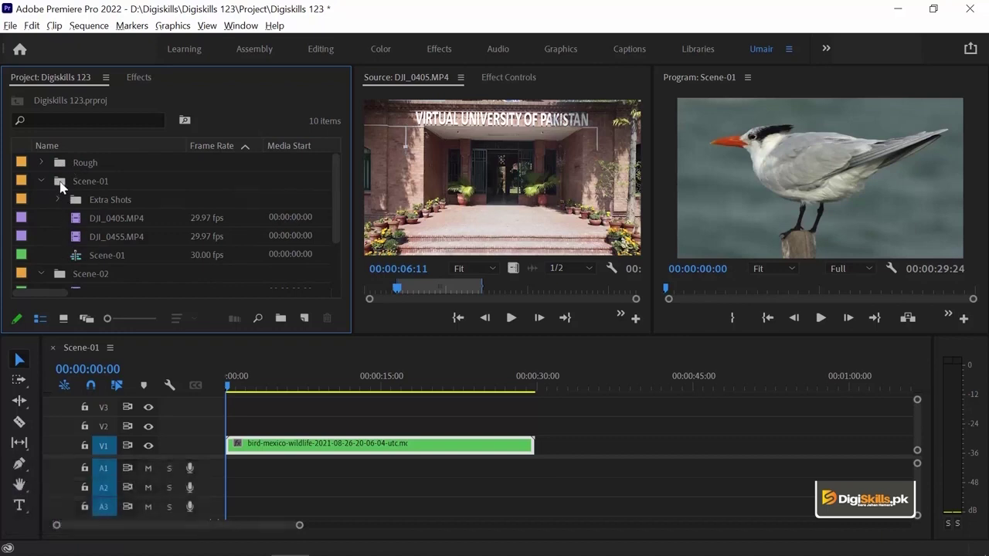
left_click(98, 257)
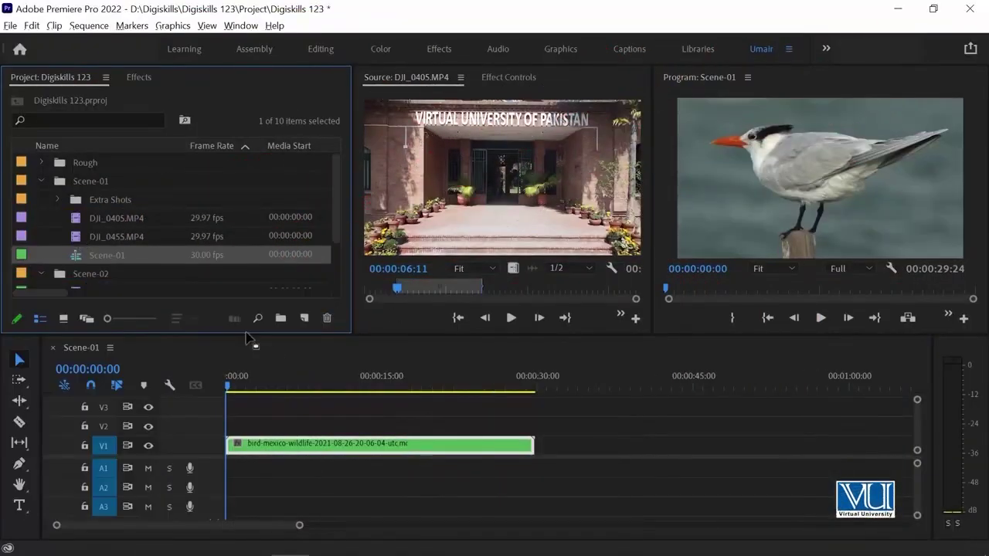
Add the marked section of DJI_0405.MP4 to track V1 just after the bird clip, leaving a small gap
left_click(459, 222)
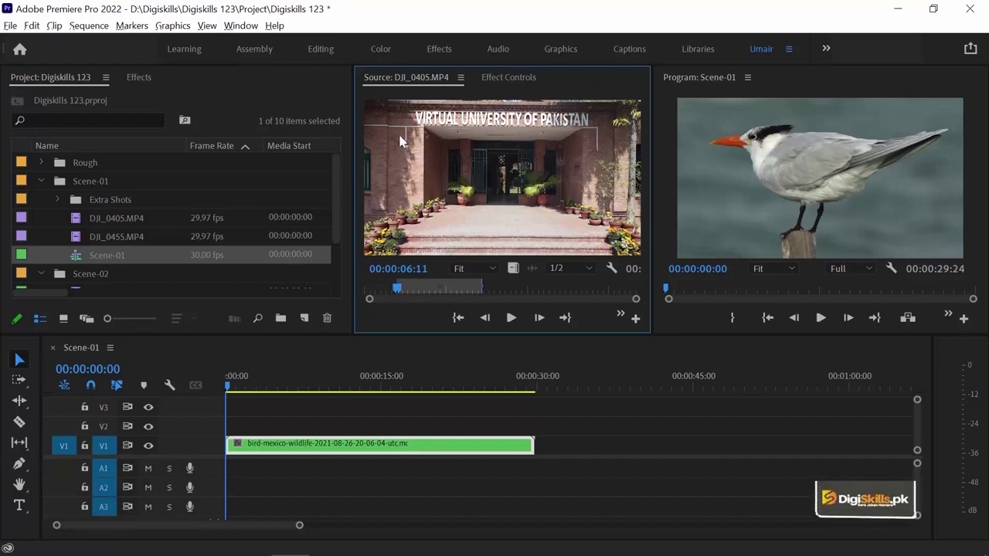
left_click(466, 222)
left_click_drag(537, 386, 551, 450)
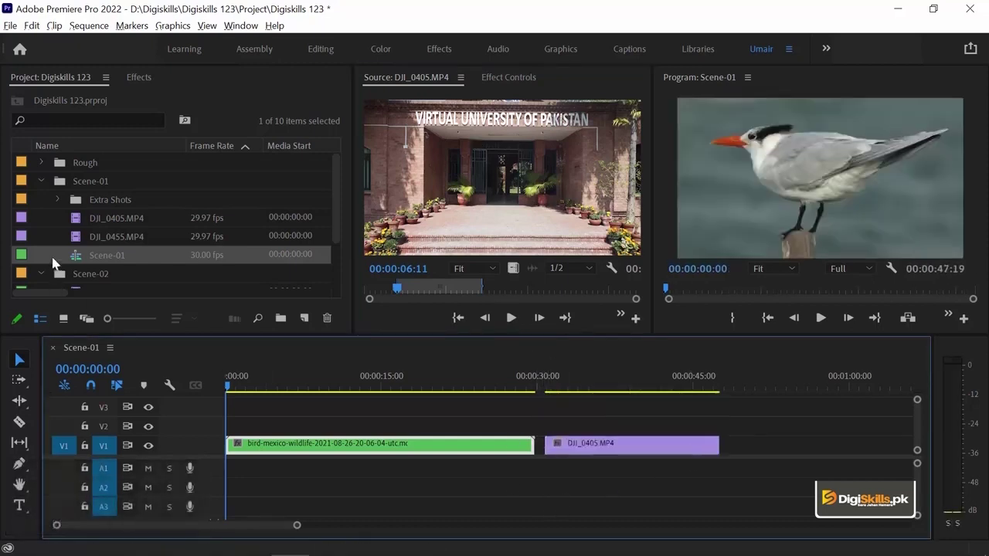
Open the brown-pelican-mexico clip in the Source monitor, play through it and mark its In point at 00:00:11:18
scroll(85, 239, "down", 3)
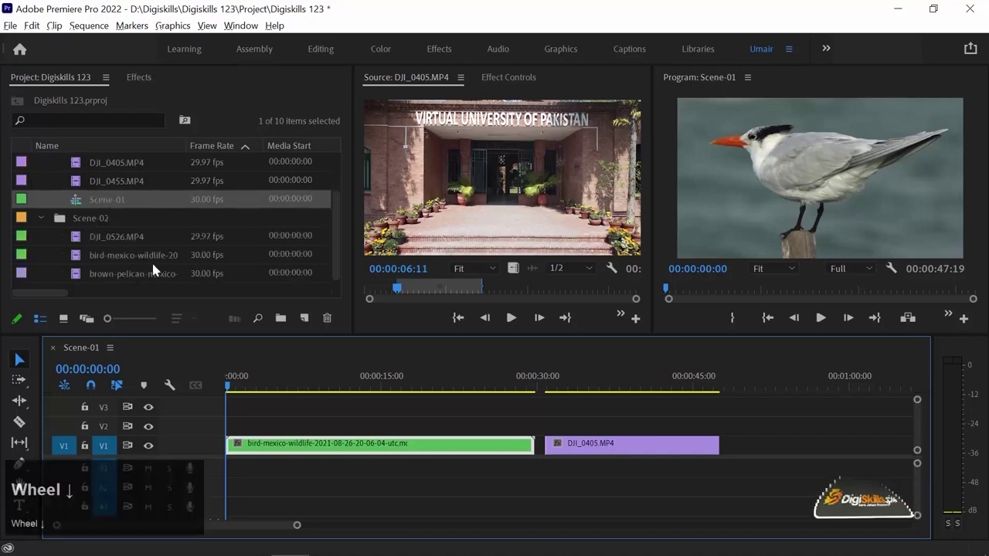
double_click(73, 275)
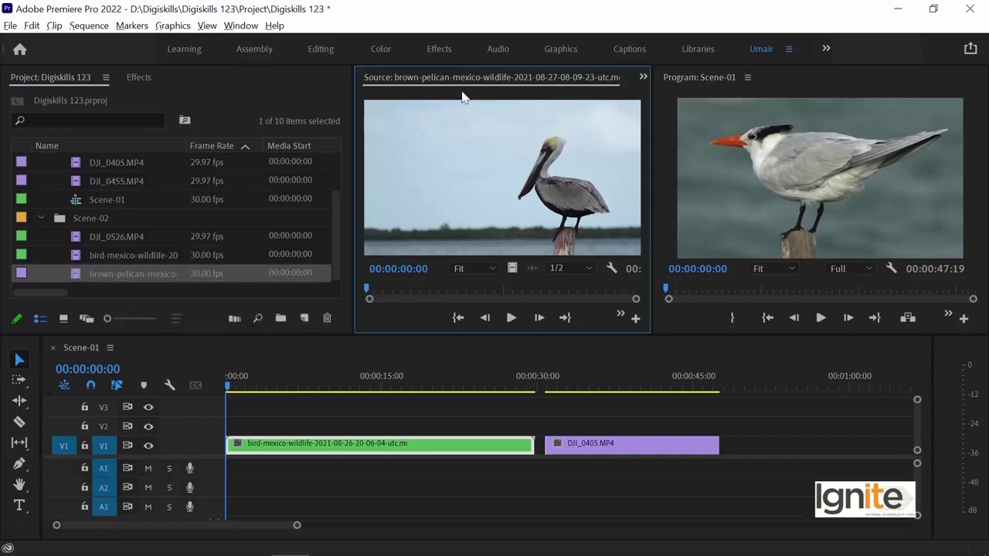
key("space")
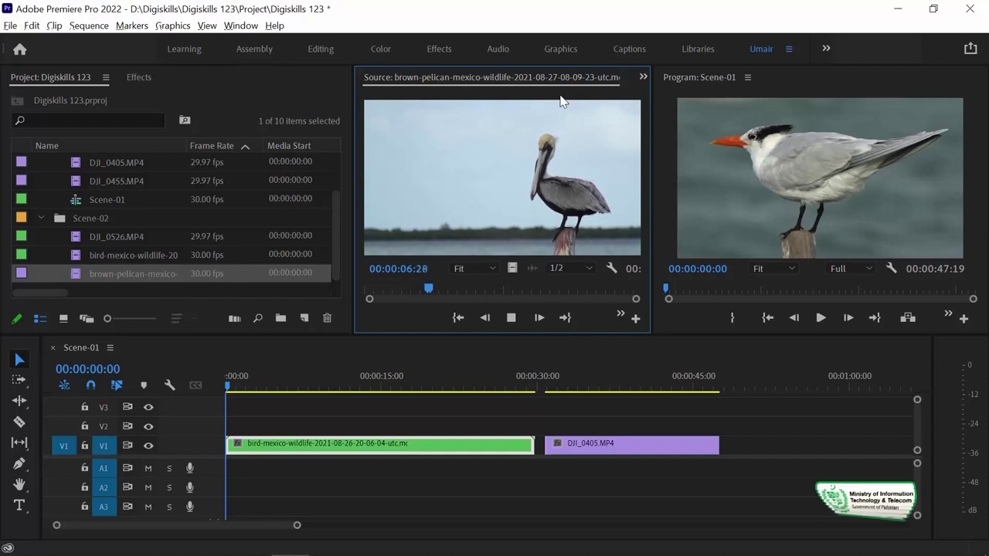
key("space")
key("shift+Right")
key("shift+Right")
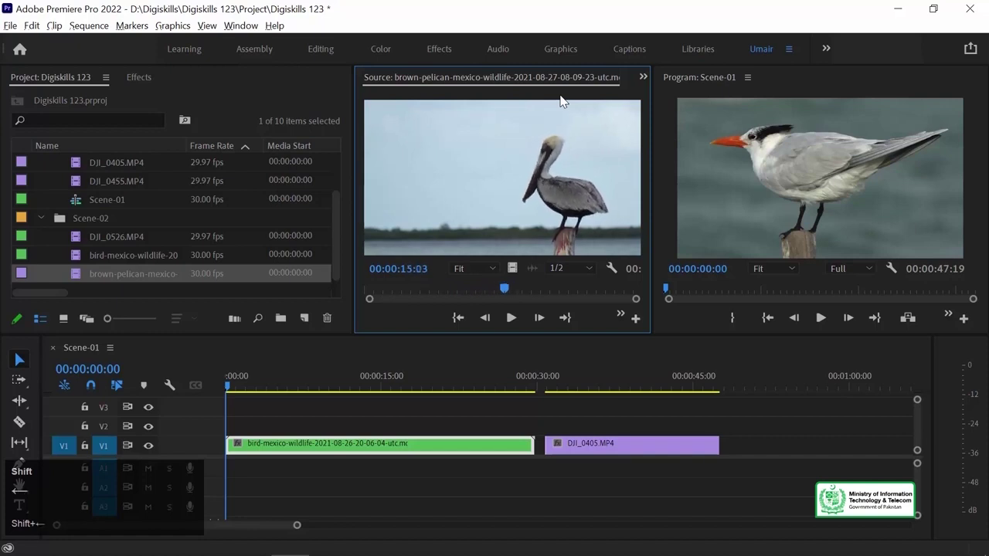
key("shift+Left")
key("shift+Left")
key("shift+Left")
key("shift+Left")
key("shift+Left")
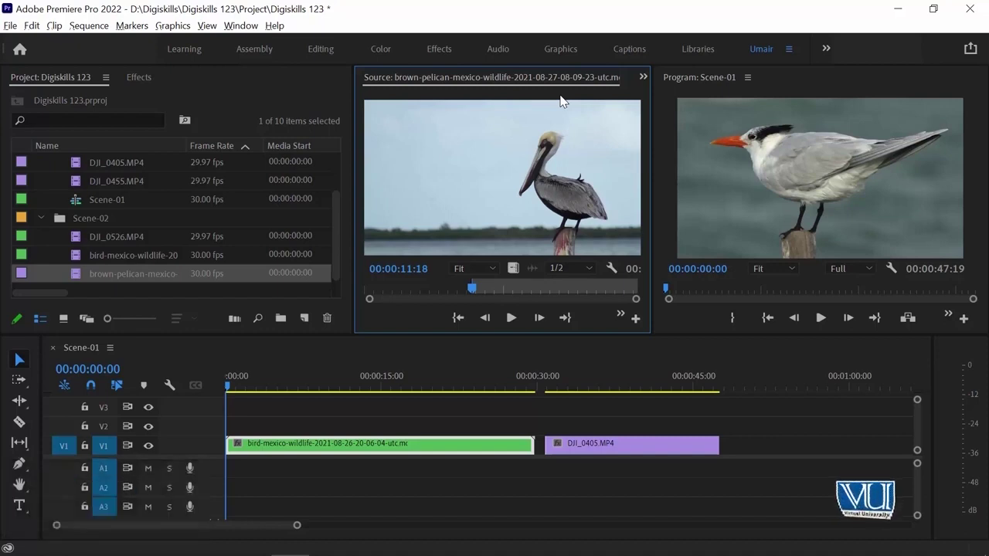
Play the brown-pelican-mexico clip onward from its In point and mark its Out point at 00:00:20:19
key("space")
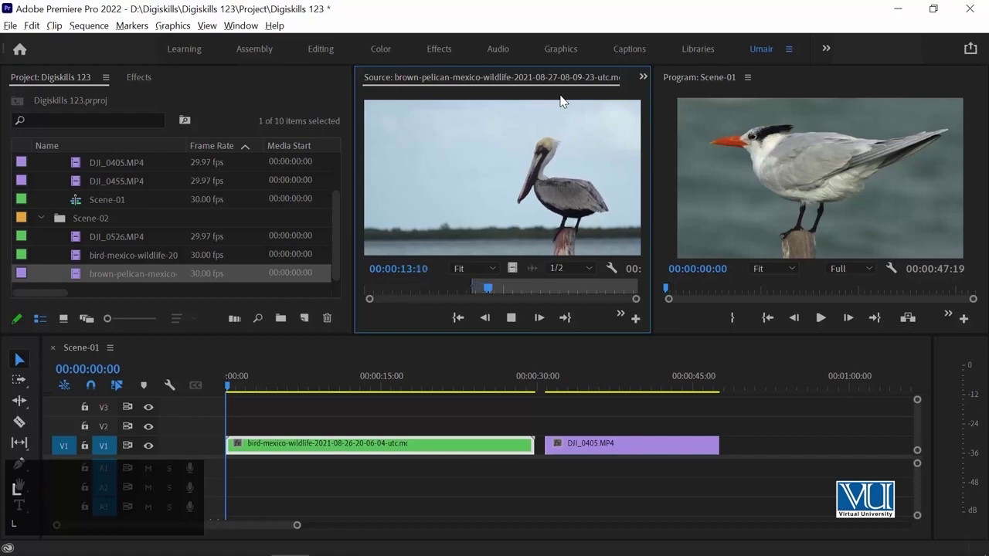
key("l")
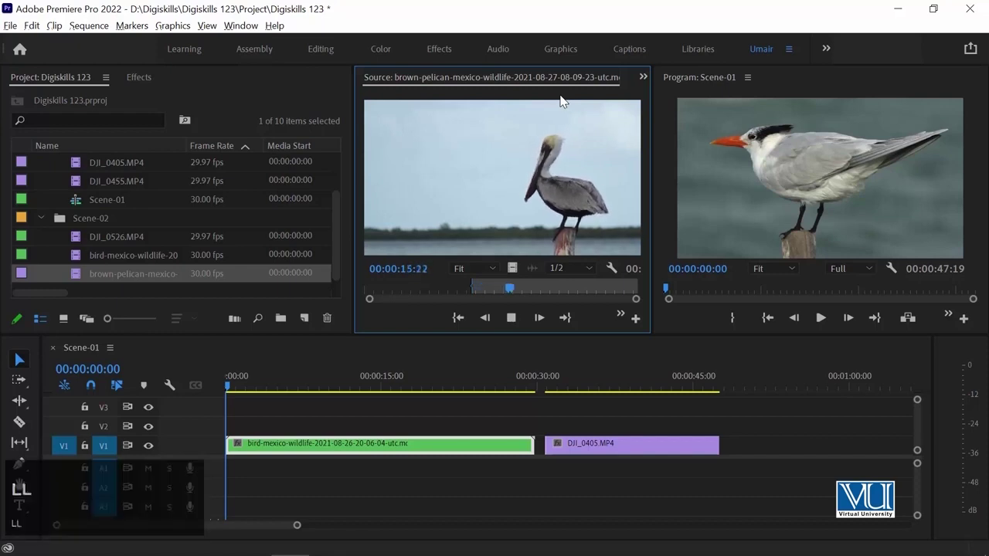
key("space")
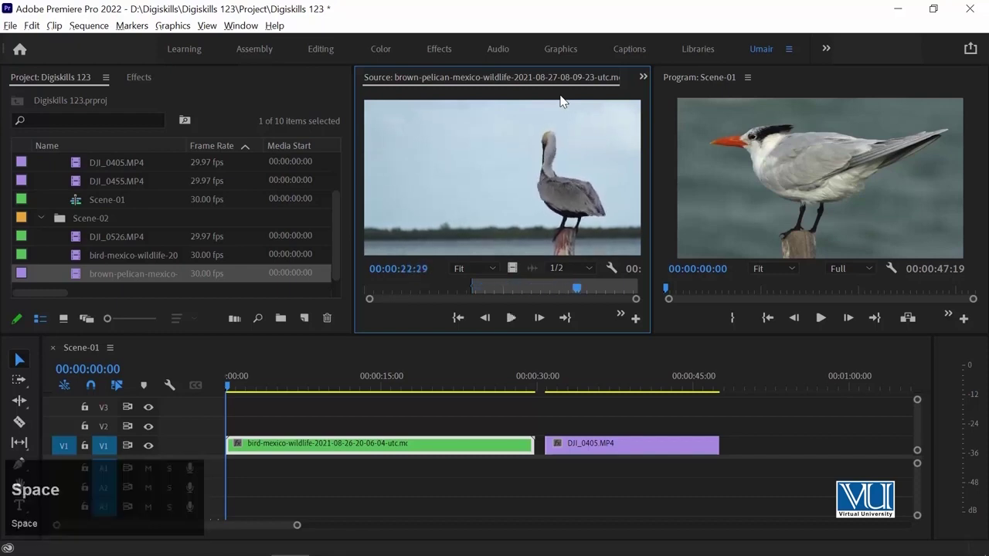
key("Left")
key("Left")
key("Left")
key("Left")
key("Left")
key("Left")
key("Left")
key("Left")
key("Left")
key("Left")
key("Left")
key("Left")
key("Left")
key("Left")
key("Left")
key("Left")
key("Left")
key("Left")
key("Left")
key("Left")
key("Left")
key("Left")
key("Left")
key("Left")
key("Left")
key("Left")
key("Left")
key("Left")
key("Left")
key("Left")
key("Left")
key("Left")
key("Left")
key("Left")
key("Left")
key("Left")
key("Left")
key("Left")
key("Left")
key("Left")
key("Left")
key("Left")
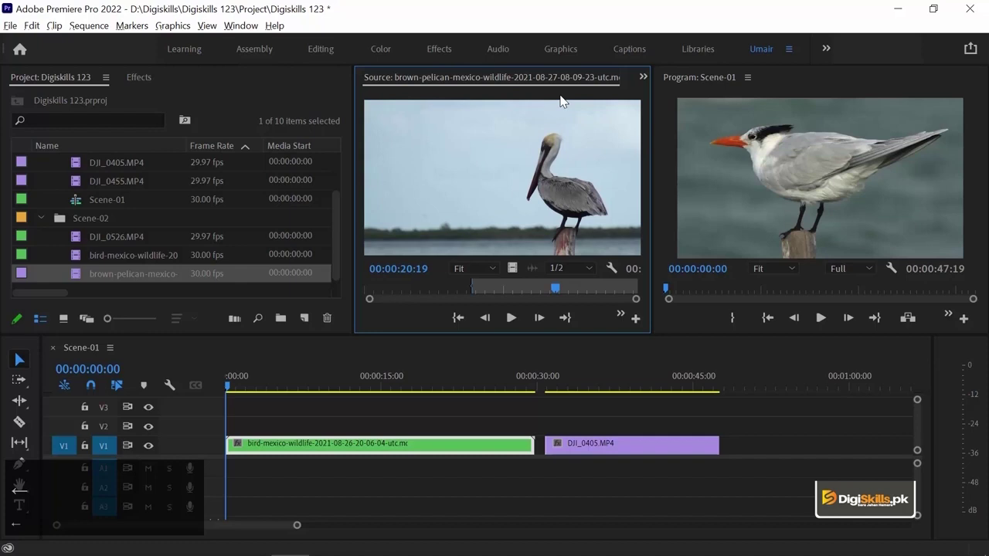
key("o")
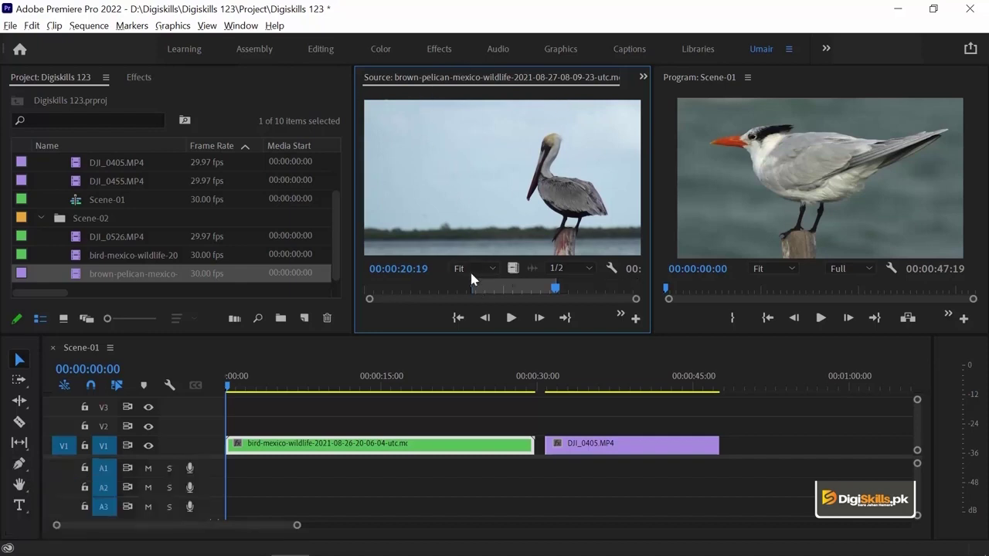
Add the marked brown-pelican-mexico section to track V1 directly after DJI_0405.MP4 and check the frames of all three clips
left_click_drag(446, 183, 503, 207)
left_click_drag(609, 290, 718, 481)
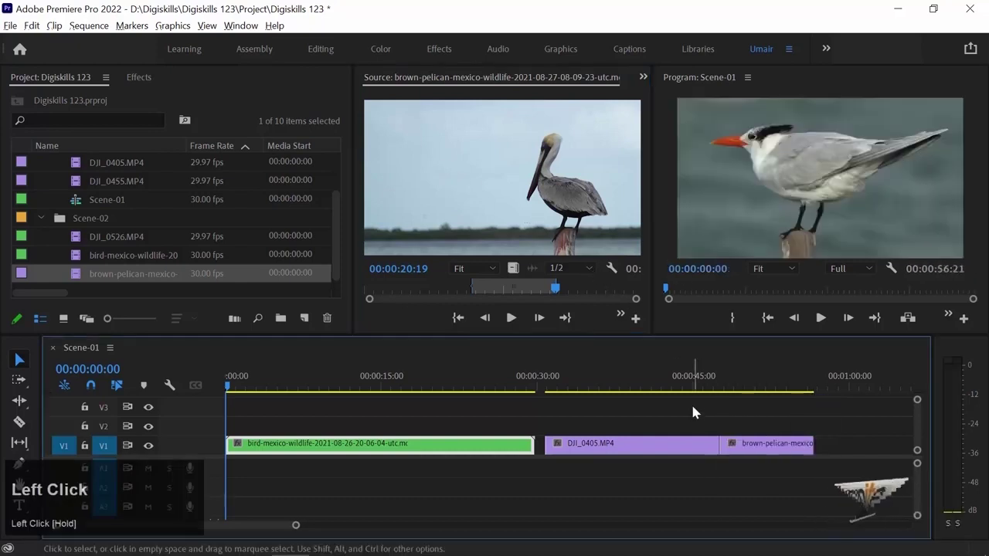
left_click(396, 376)
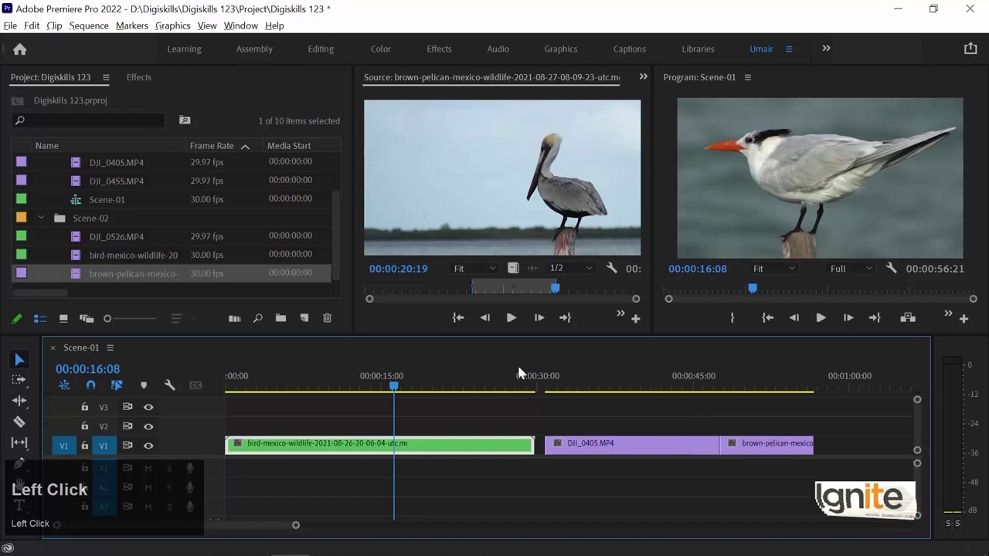
left_click(658, 378)
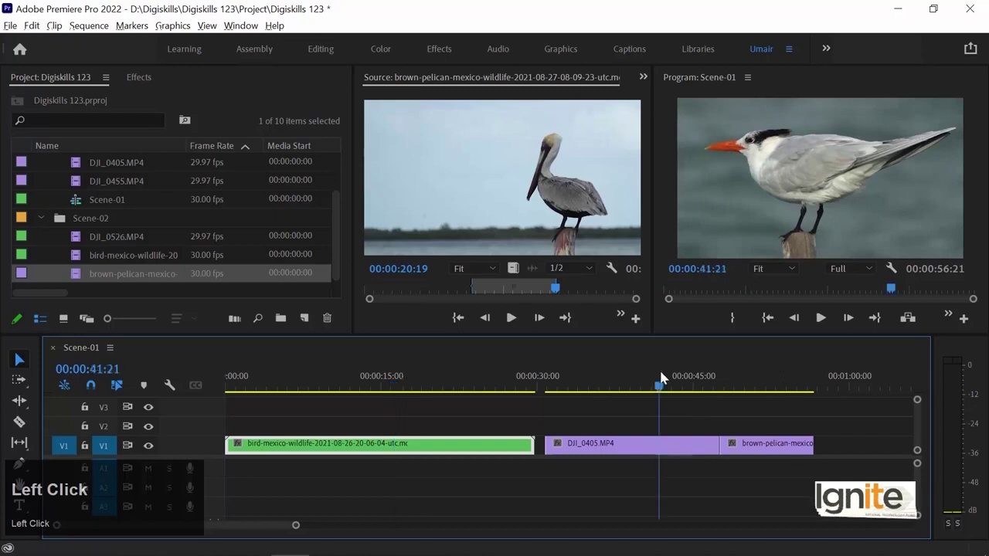
left_click(758, 377)
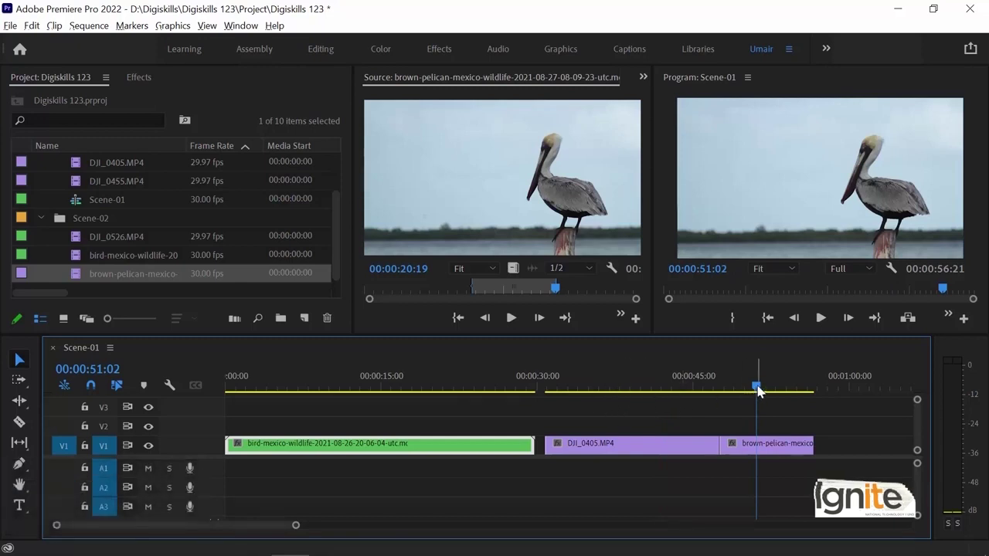
left_click_drag(758, 391, 573, 395)
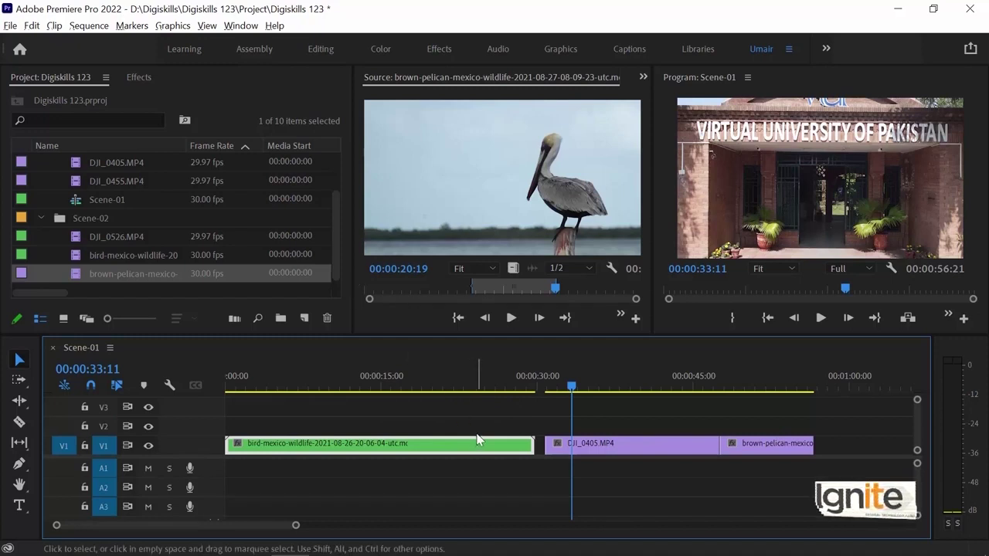
Collapse the Scene-01 and Scene-02 bins in the project
left_click_drag(330, 214, 324, 171)
left_click(37, 181)
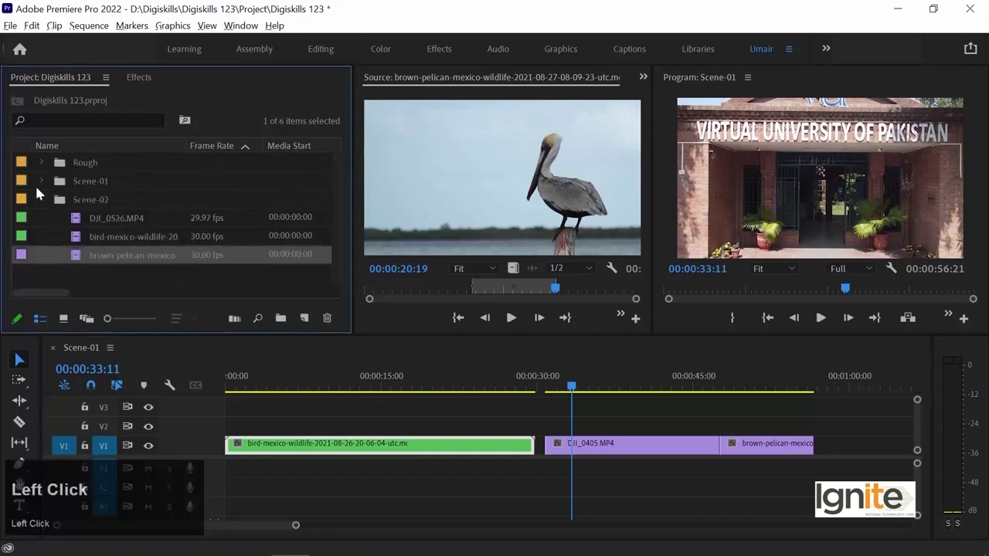
double_click(111, 251)
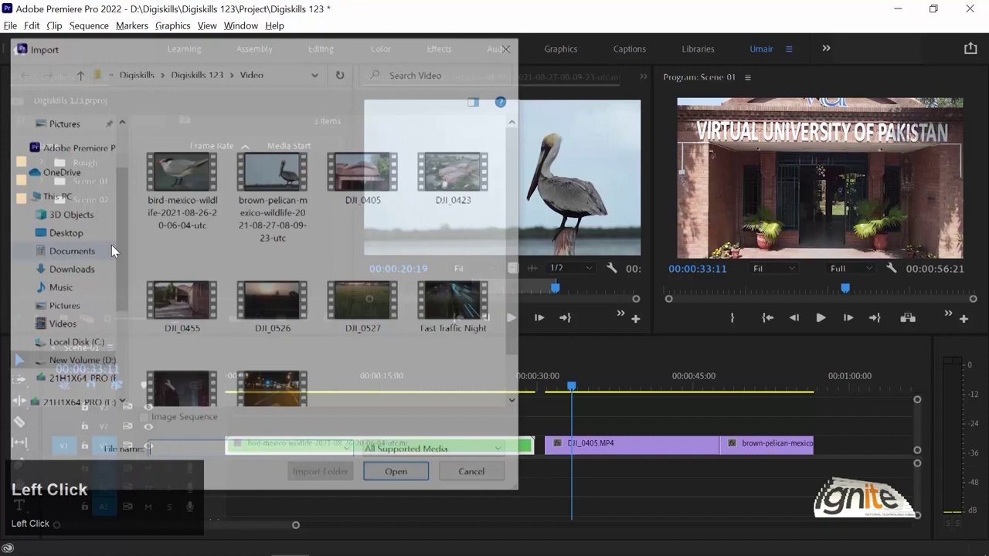
key("Escape")
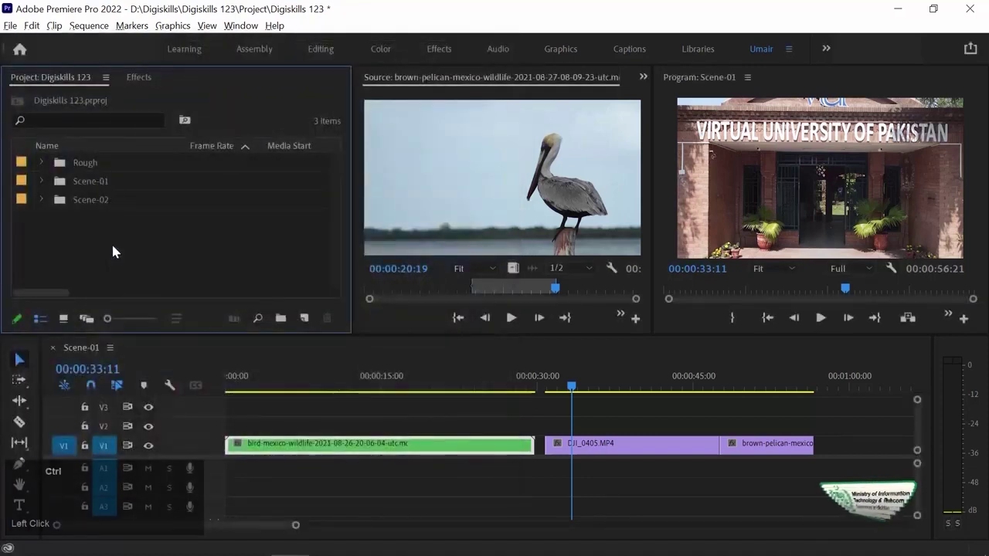
key("ctrl+i")
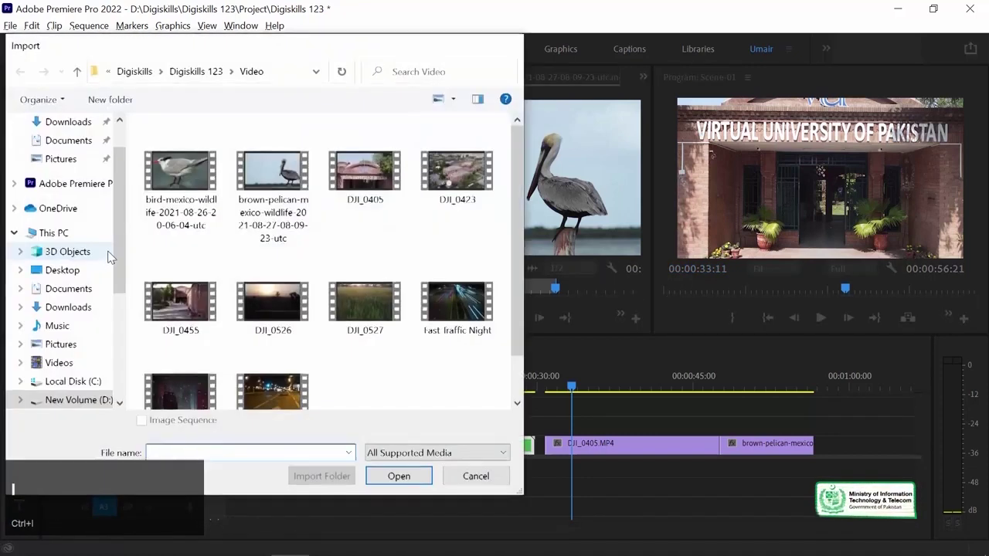
key("Escape")
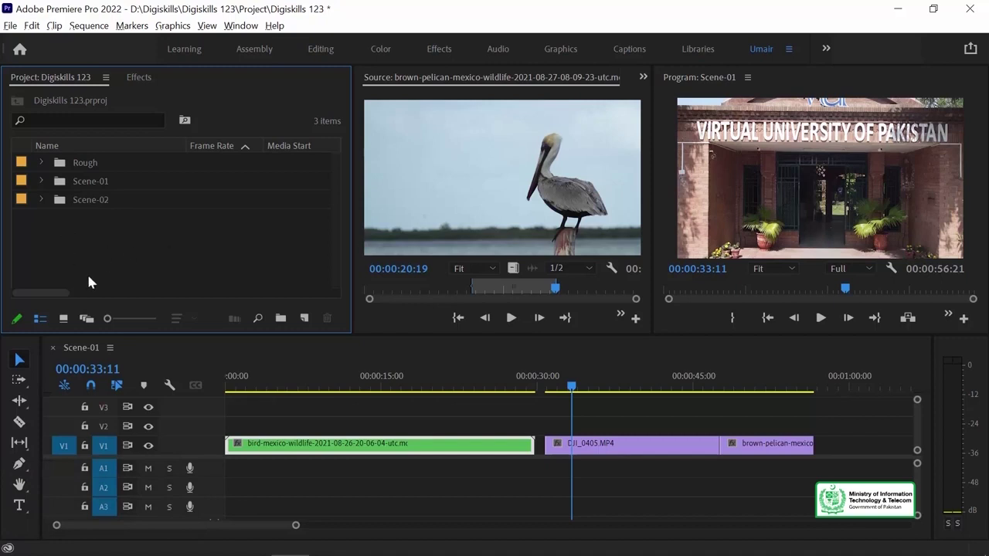
Import the first Chillout Ambient Technology file from the ocean folder inside Audio into the project's root level
double_click(204, 238)
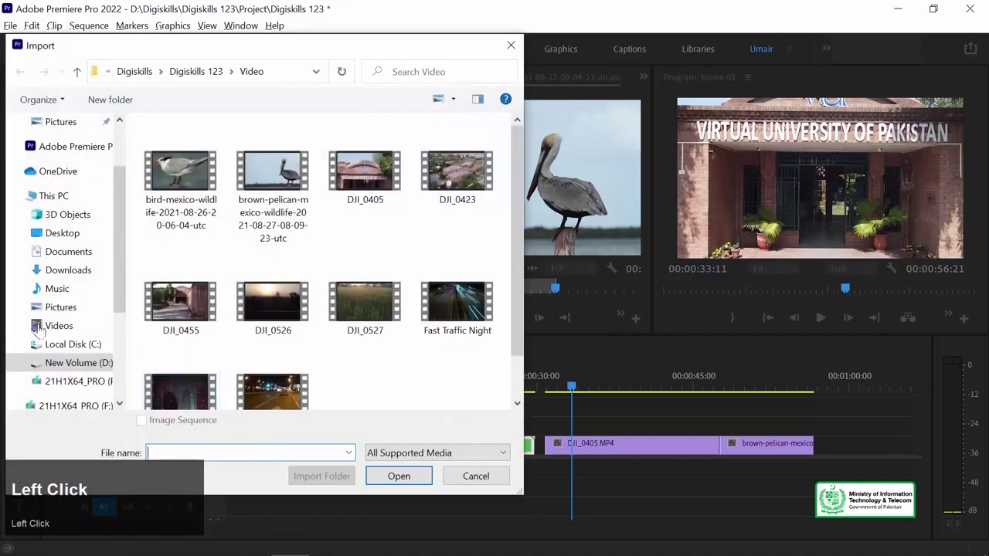
left_click(196, 72)
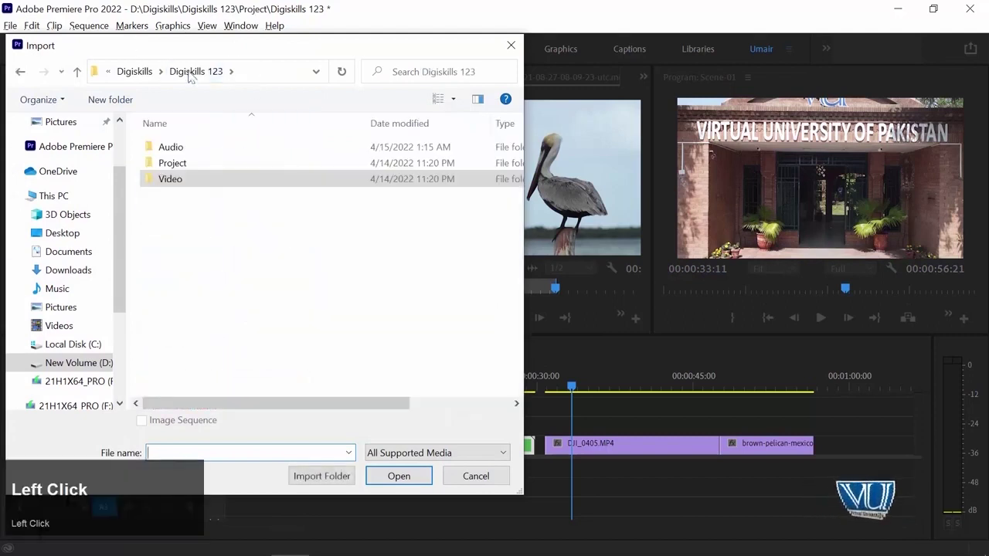
left_click(178, 196)
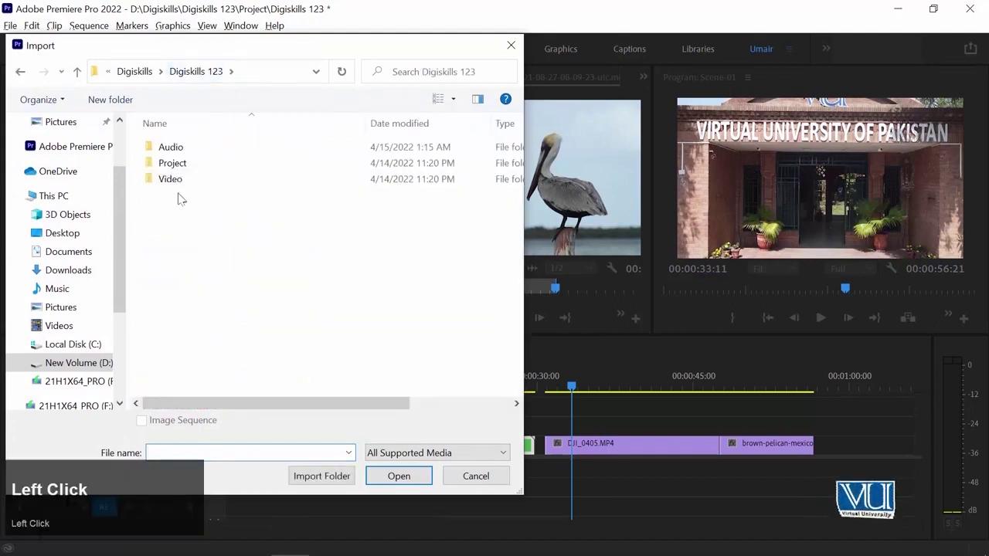
double_click(154, 153)
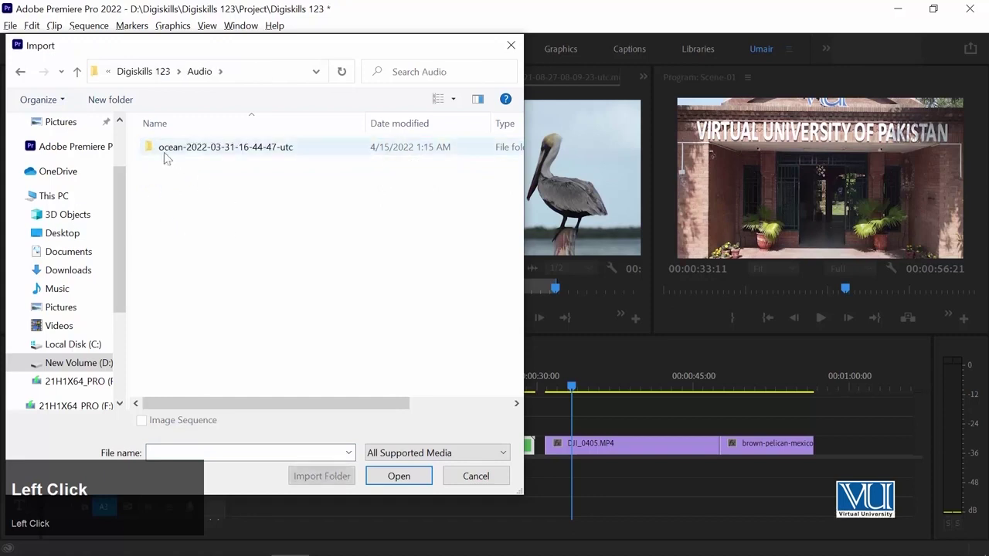
double_click(148, 155)
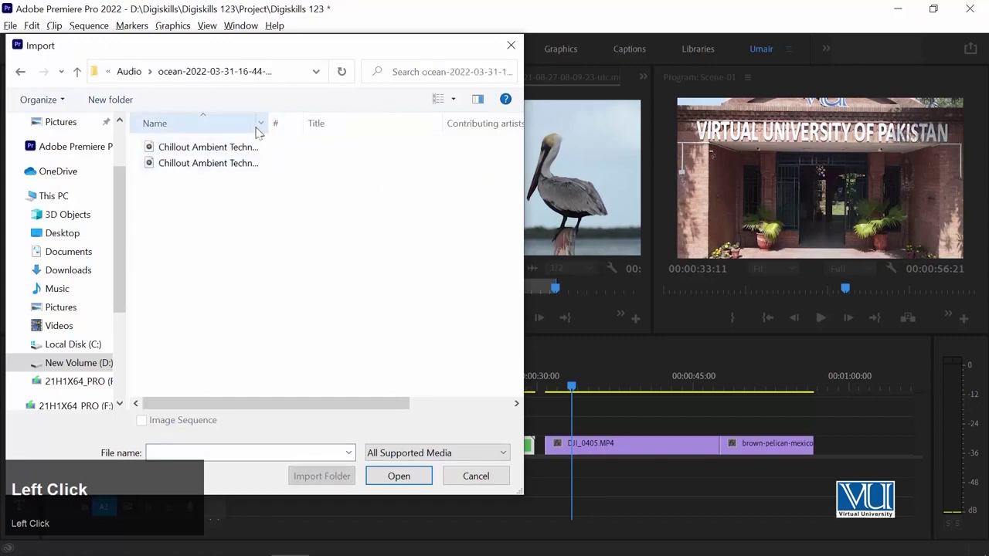
left_click_drag(269, 126, 328, 123)
left_click(170, 151)
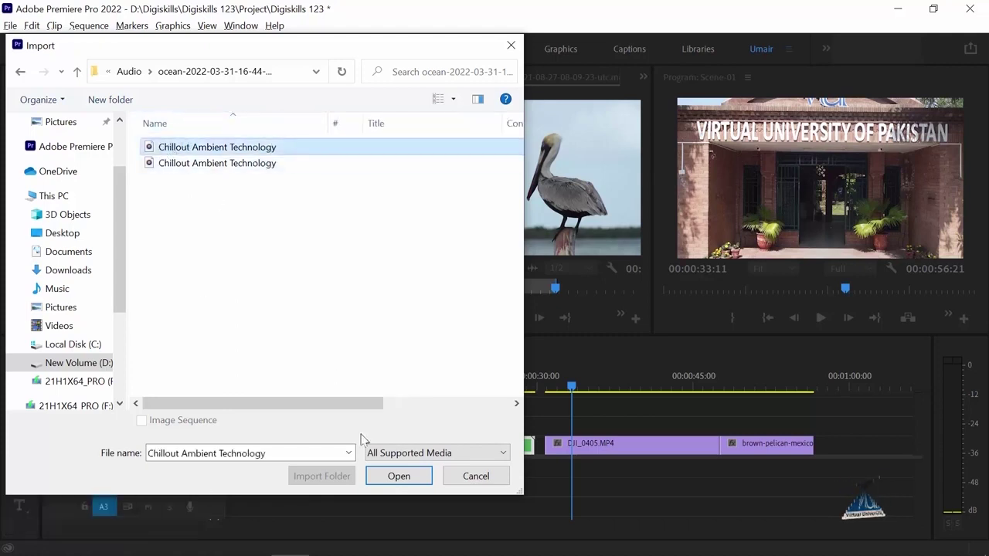
left_click(399, 476)
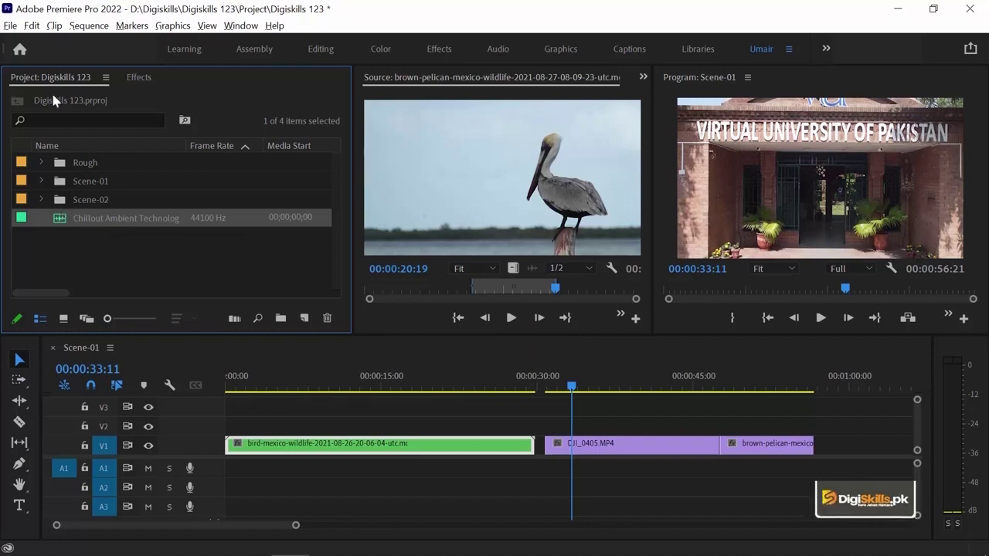
Open Chillout Ambient Technology.mp3 in the Source monitor, listen to its start and mark its In point at 00;00;16;29
double_click(60, 222)
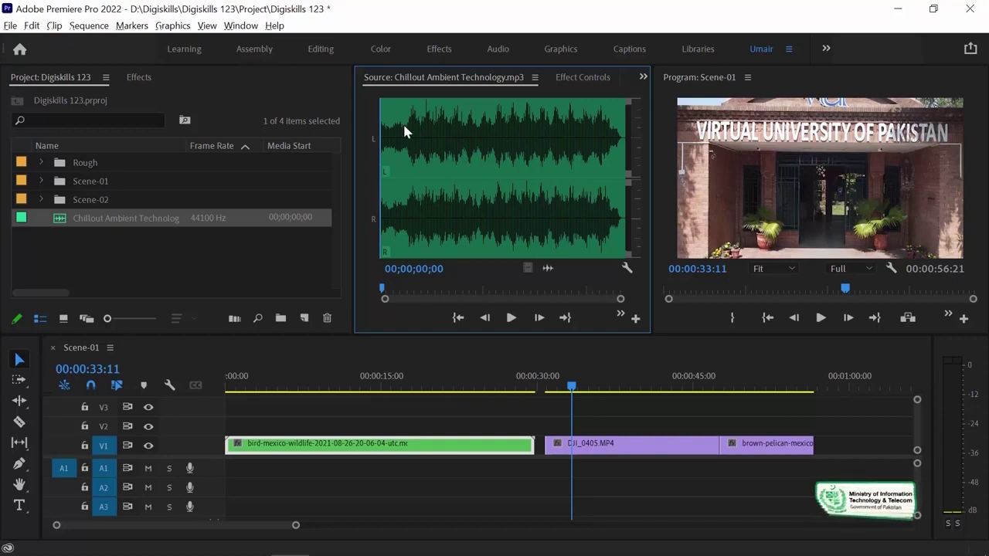
key("space")
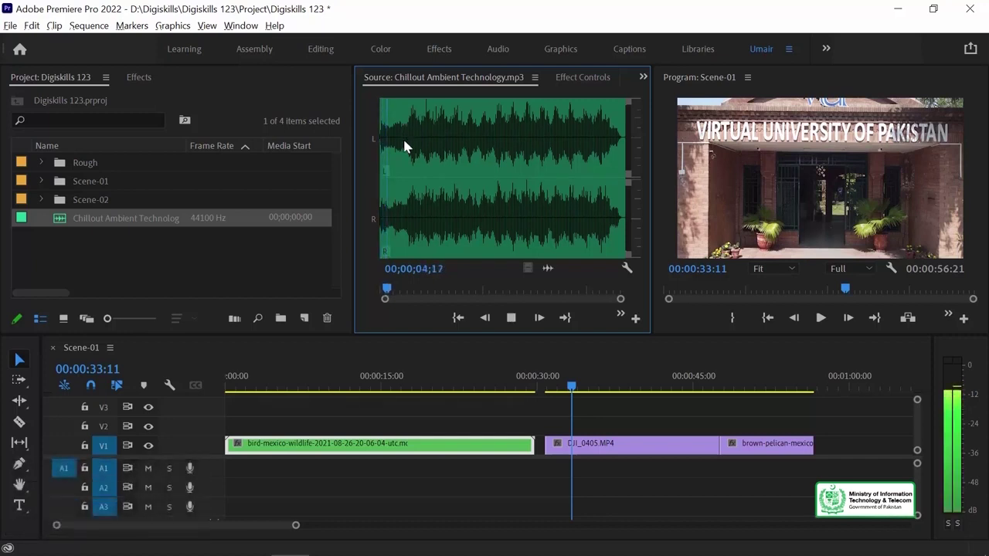
key("space")
key("shift+Right")
key("shift+Right")
key("shift+Right")
key("shift+Right")
key("shift+Right")
key("shift+Right")
key("shift+Right")
key("shift+Right")
key("shift+Right")
key("shift+Right")
key("shift+Right")
key("shift+Right")
key("shift+Right")
key("shift+Right")
key("shift+Right")
key("shift+Right")
key("shift+Right")
key("shift+Right")
key("shift+Right")
key("shift+Right")
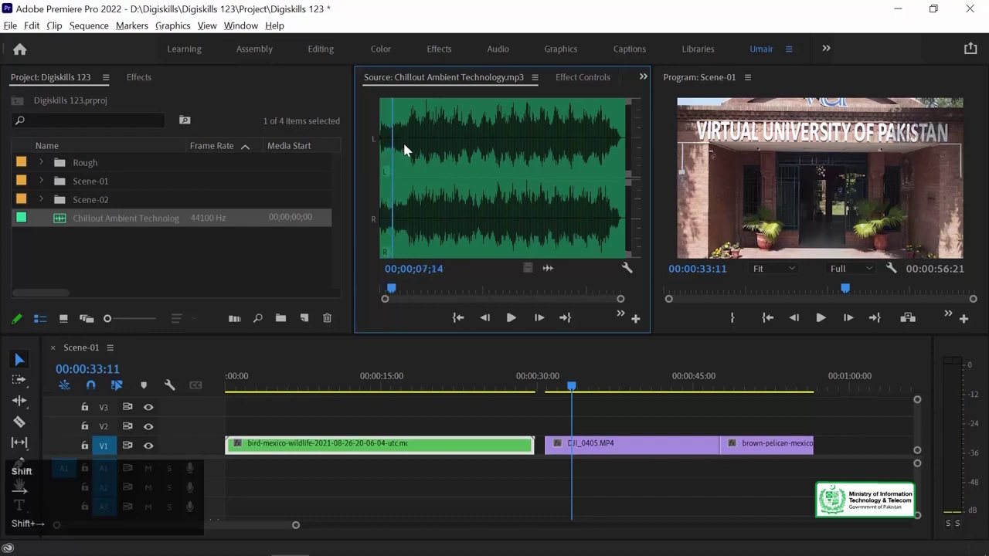
key("shift+Right")
key("shift+Right")
key("shift+Right")
key("shift+Right")
key("shift+Right")
key("shift+Right")
key("shift+Right")
key("shift+Right")
key("shift+Right")
key("shift+Right")
key("shift+Right")
key("shift+Right")
key("shift+Right")
key("shift+Right")
key("shift+Right")
key("shift+Right")
key("shift+Right")
key("shift+Right")
key("shift+Right")
key("shift+Right")
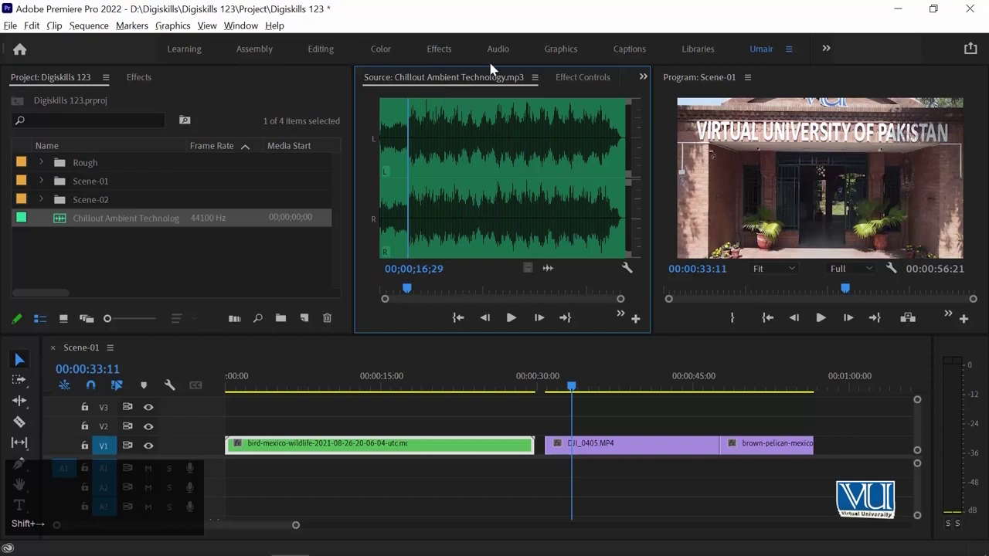
key("i")
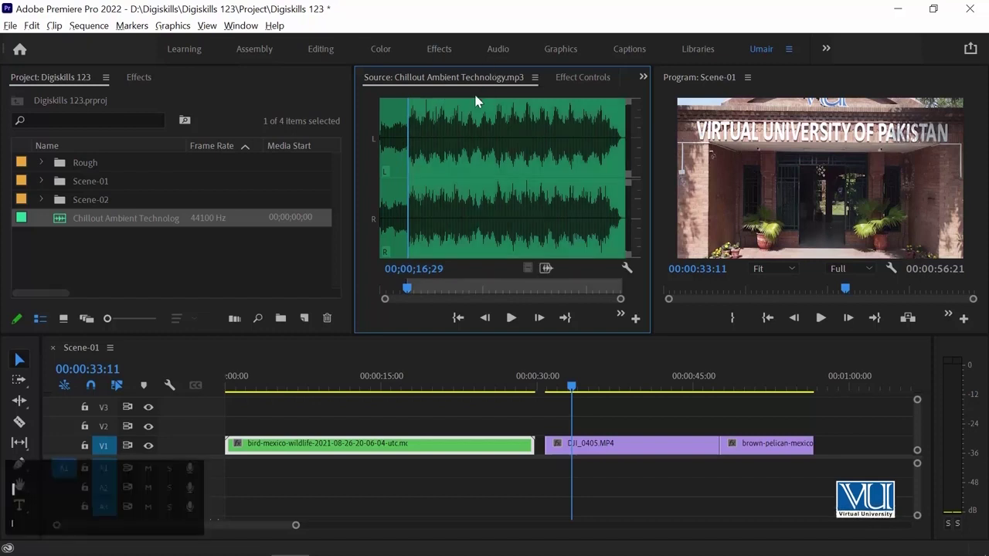
Mark the music's Out point at 00;00;25;19 and add the marked section to track A1 at the start of Scene-01
key("space")
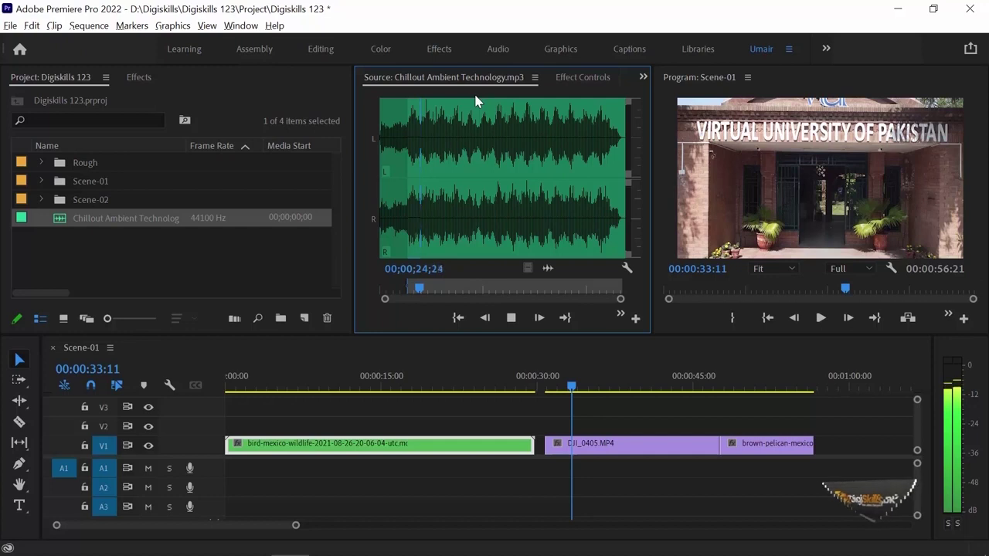
key("space")
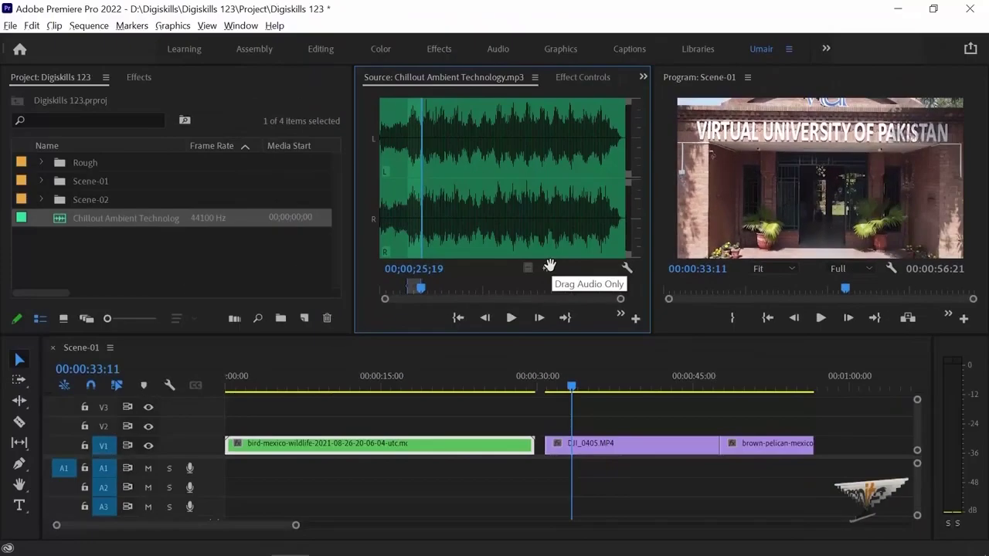
left_click_drag(598, 253, 237, 470)
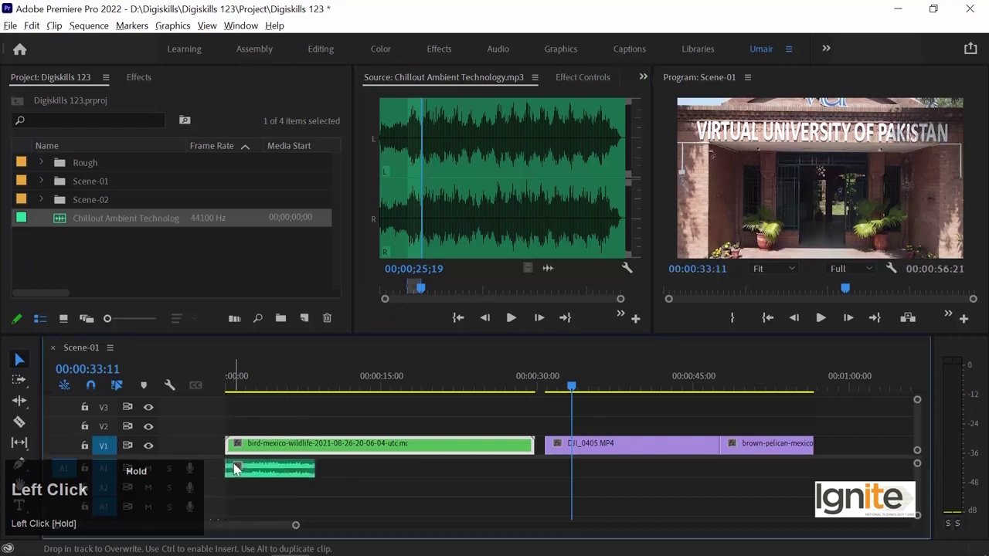
left_click(265, 422)
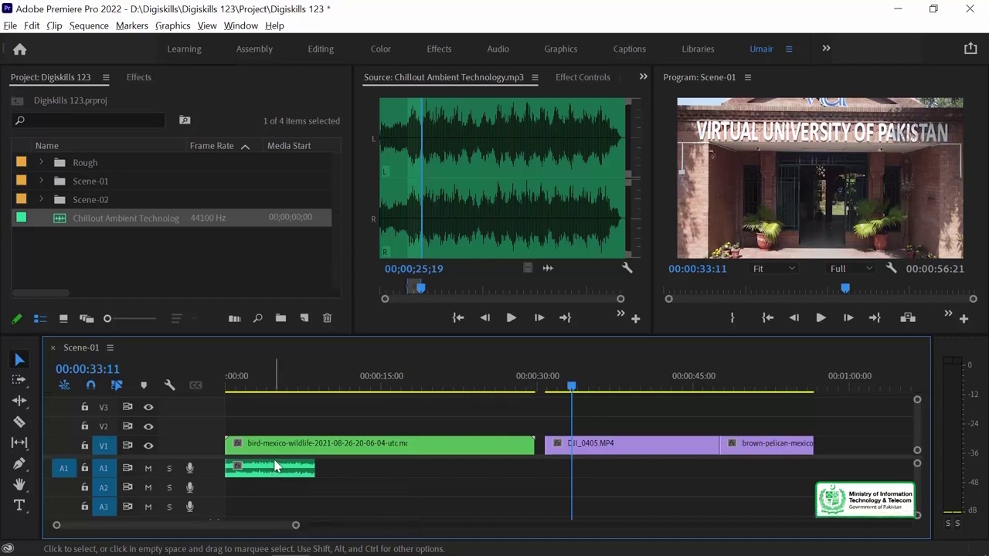
Zoom the Scene-01 timeline out and back in to examine the placement of the video and audio clips
key("minus")
key("minus")
key("minus")
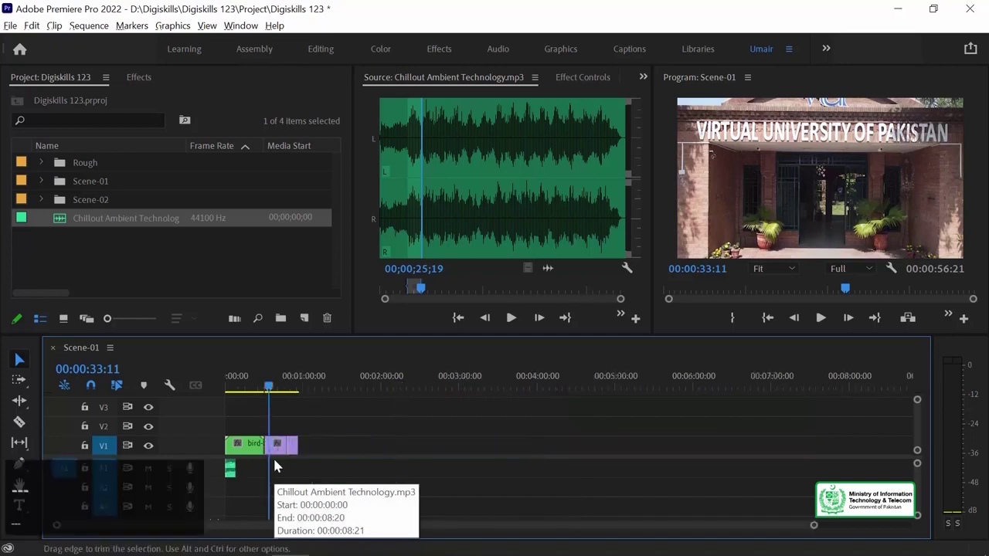
key("minus")
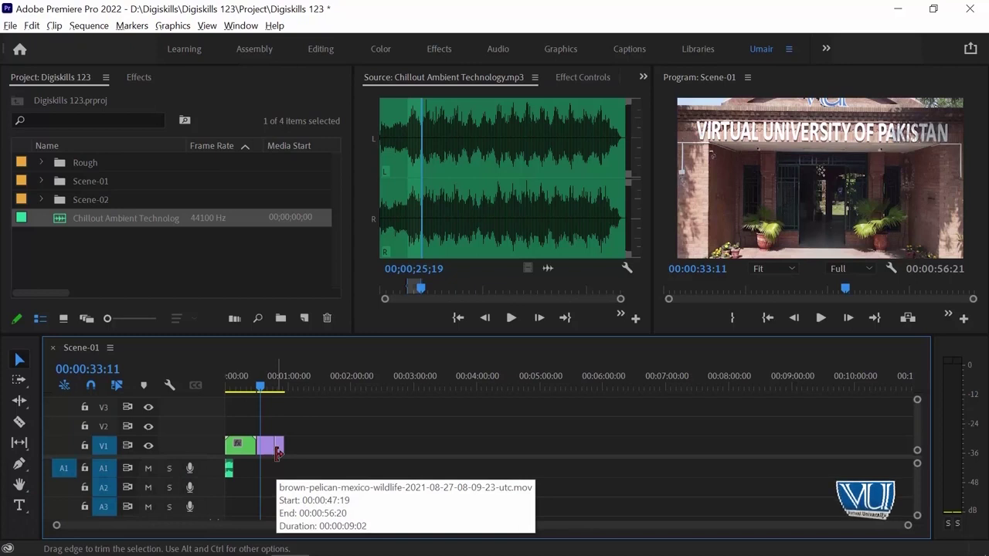
key("equal")
key("equal")
key("equal")
key("equal")
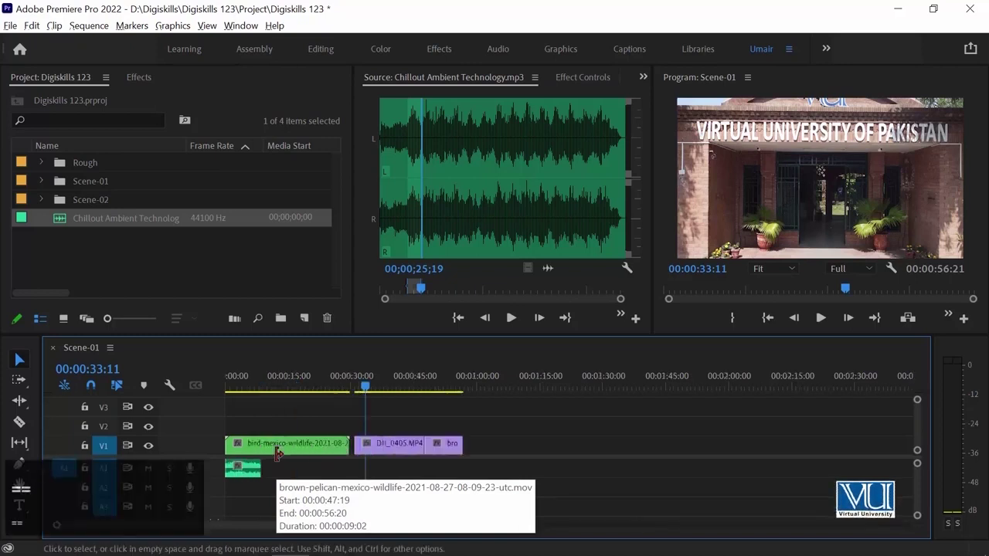
key("equal")
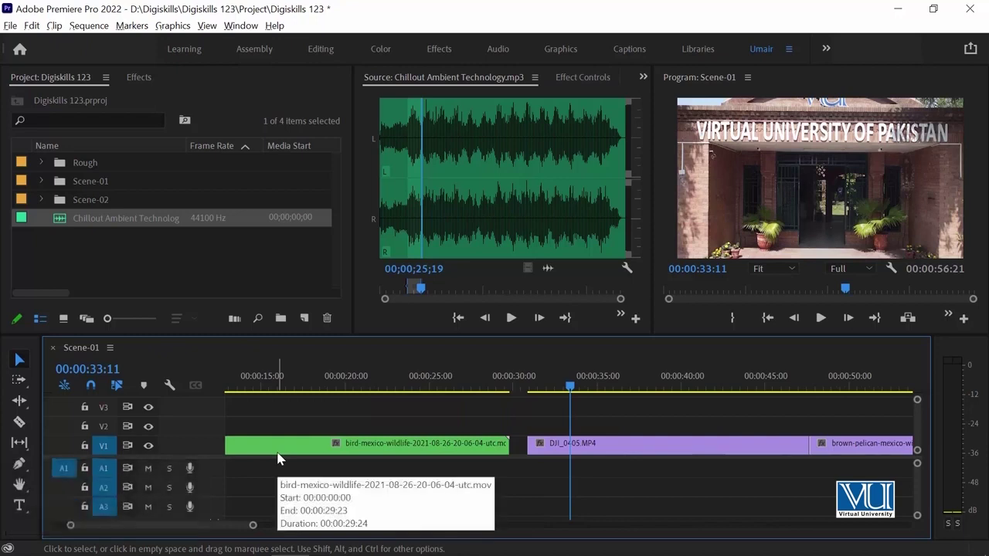
Play the DJI_0405.MP4 portion of Scene-01 from the current playhead position to preview it, and stop playback
key("minus")
key("minus")
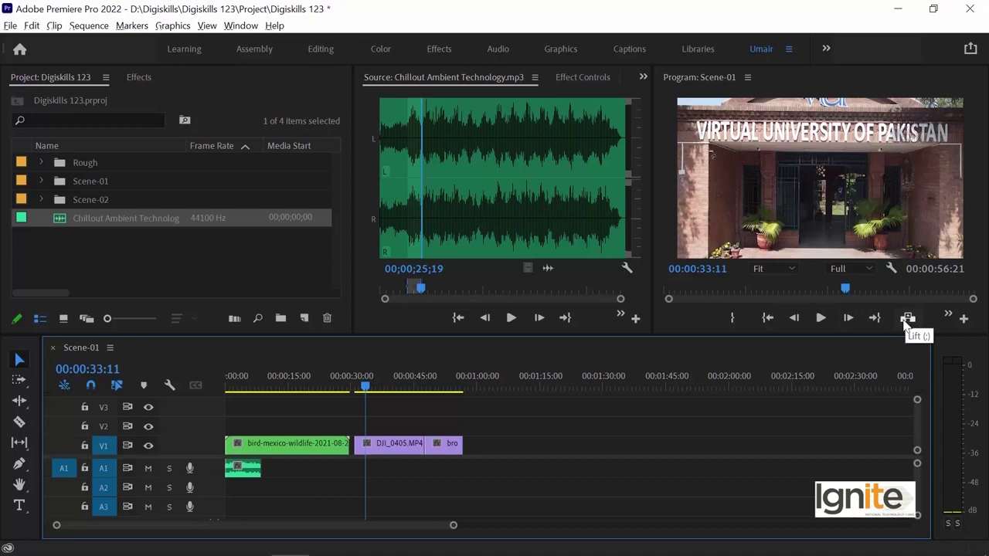
left_click(820, 317)
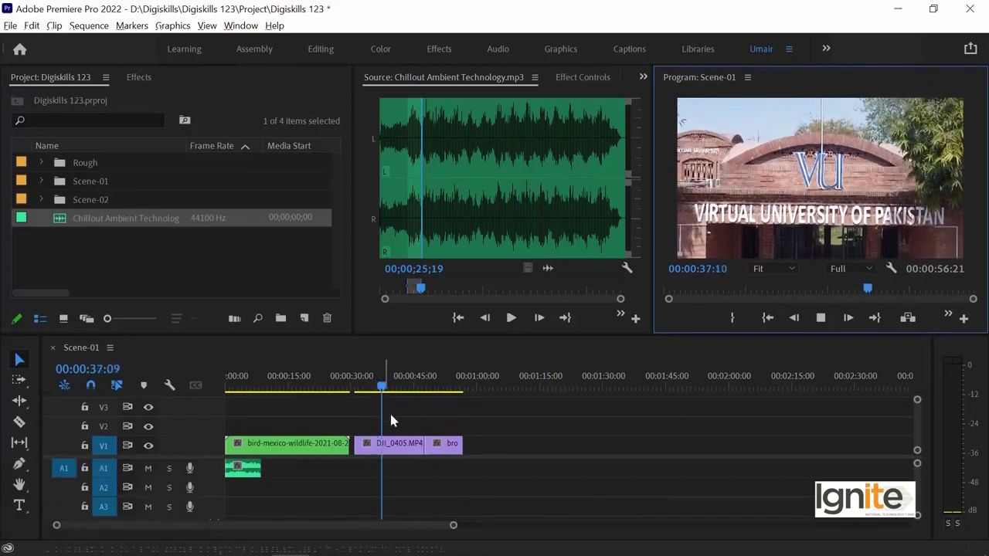
key("space")
Play Scene-01 from 00:00:00:00, stop, and replay it from the start to check the music's level on the audio meters
left_click_drag(381, 389, 217, 400)
left_click(824, 319)
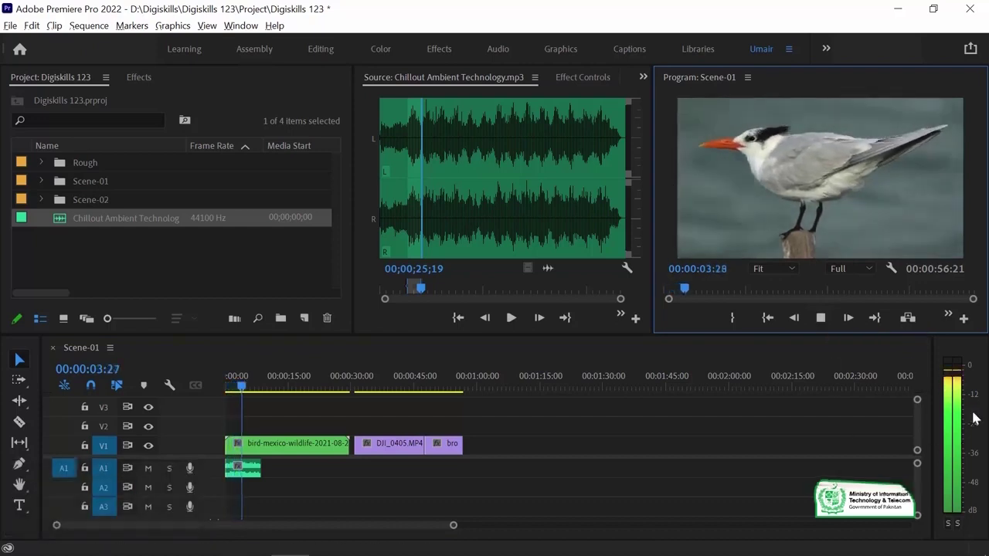
key("space")
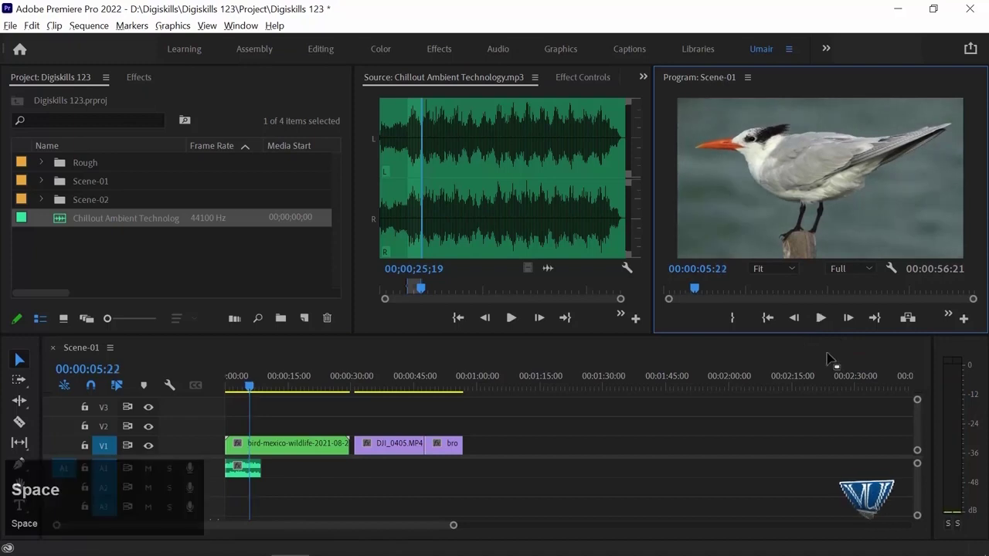
left_click(223, 386)
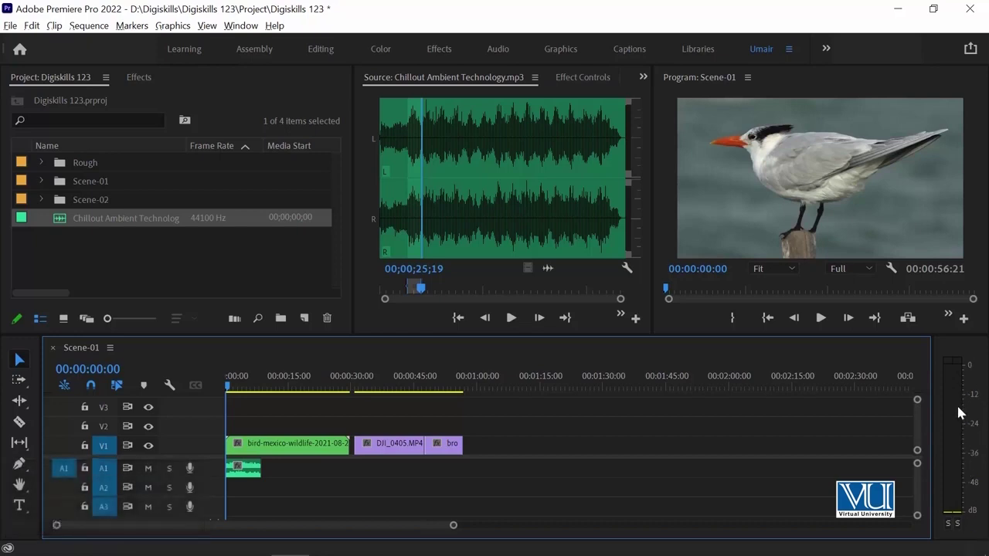
key("space")
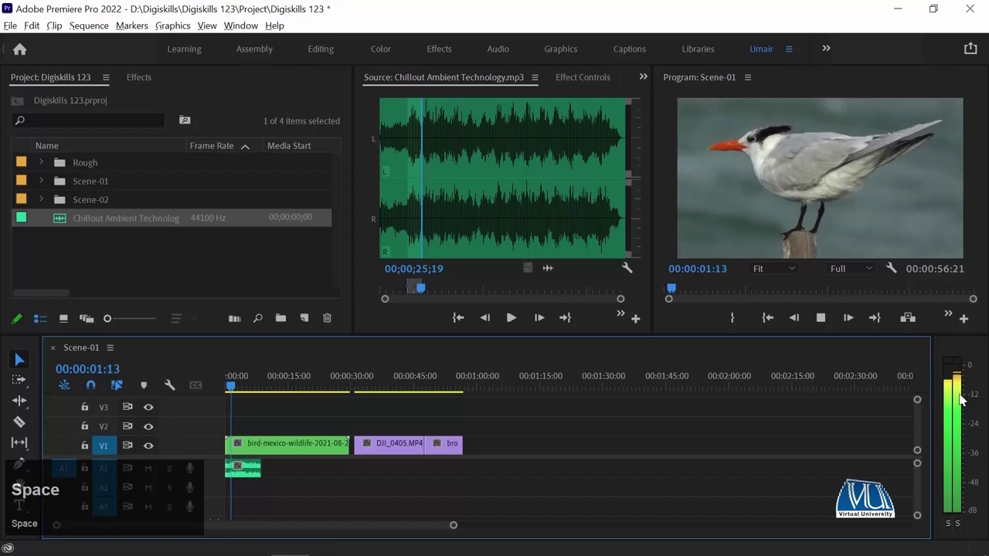